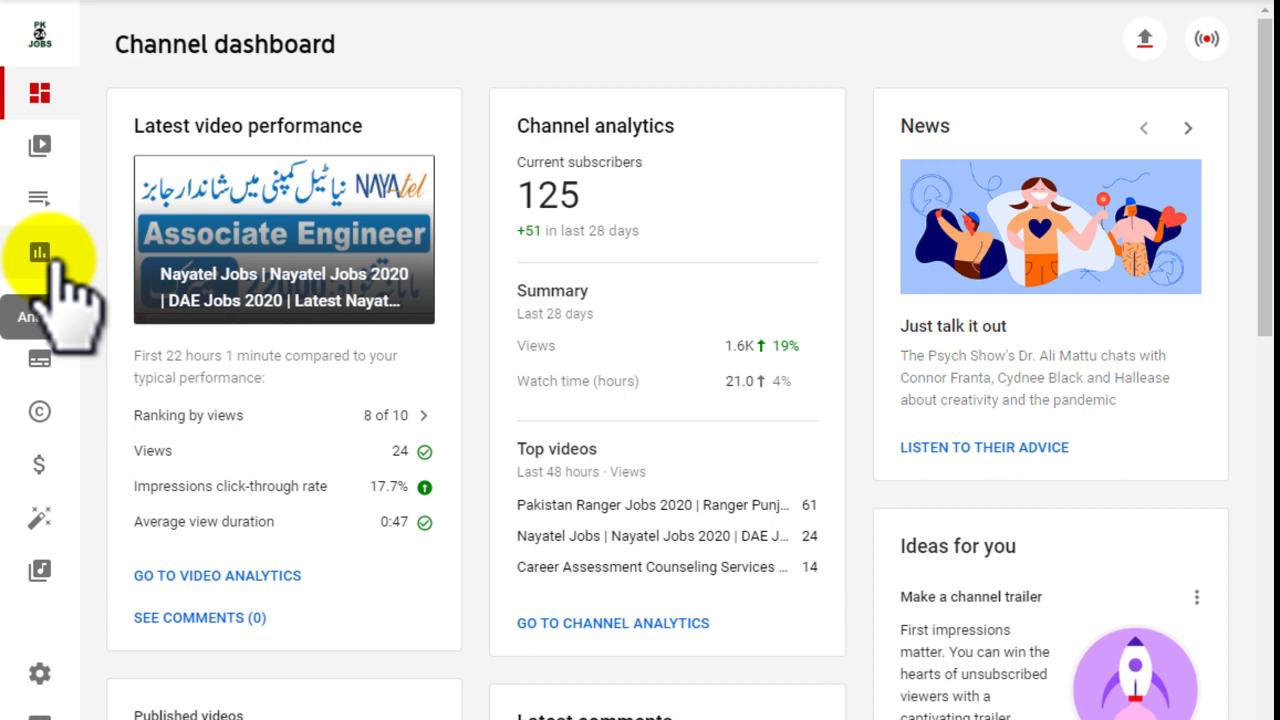
# Open the channel analytics and review the views, watch time and subscribers overview for the last 28 days
pyautogui.click(50, 258)
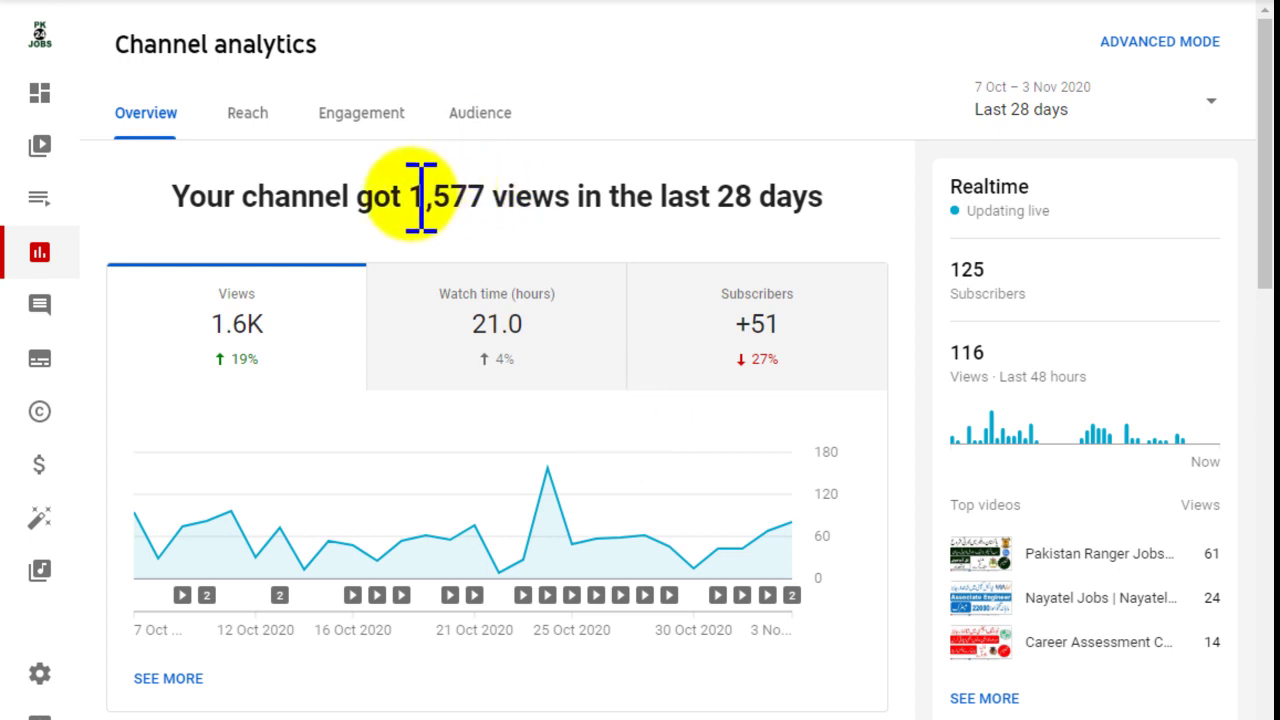
pyautogui.moveTo(418, 196); pyautogui.dragTo(465, 196)
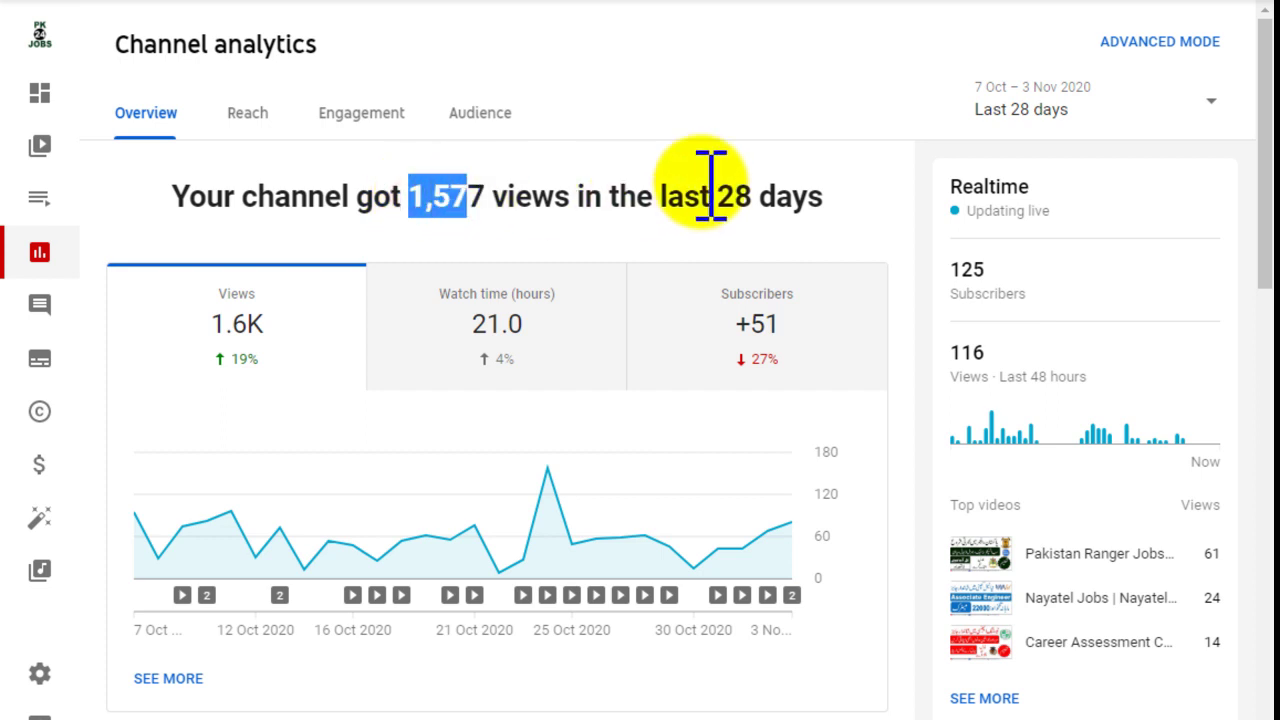
pyautogui.moveTo(718, 196); pyautogui.dragTo(826, 198)
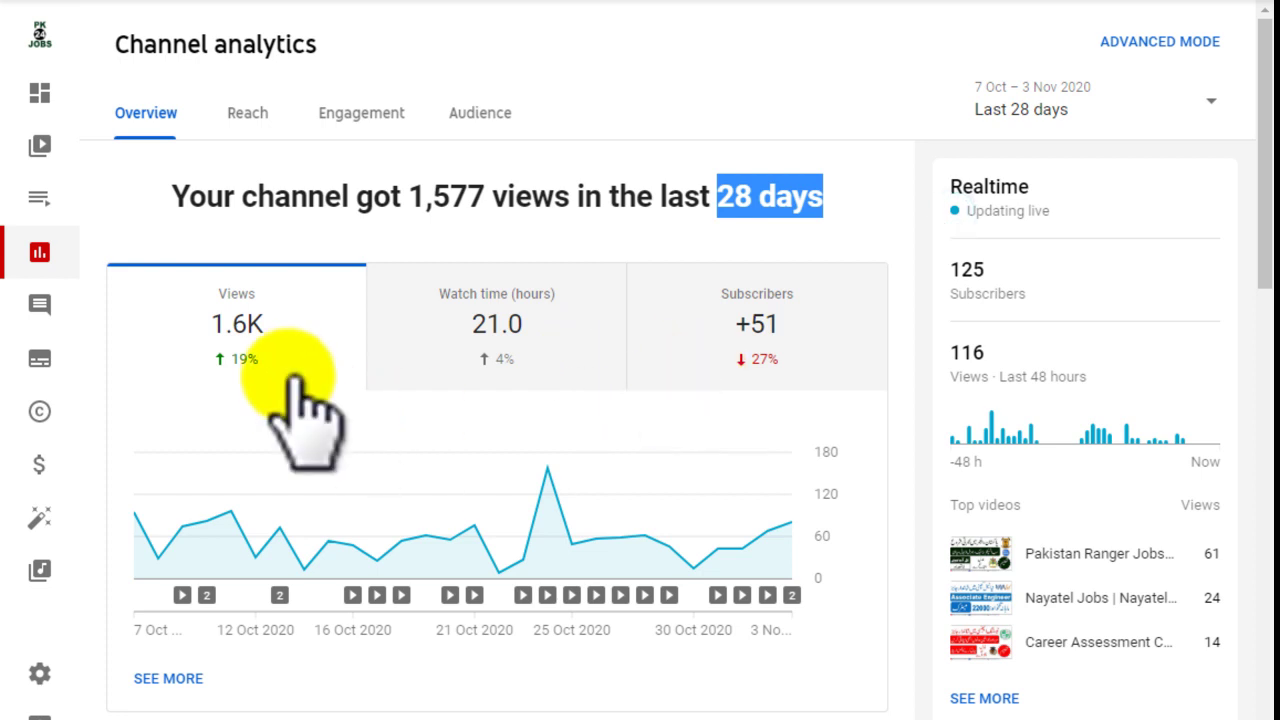
pyautogui.moveTo(230, 335)
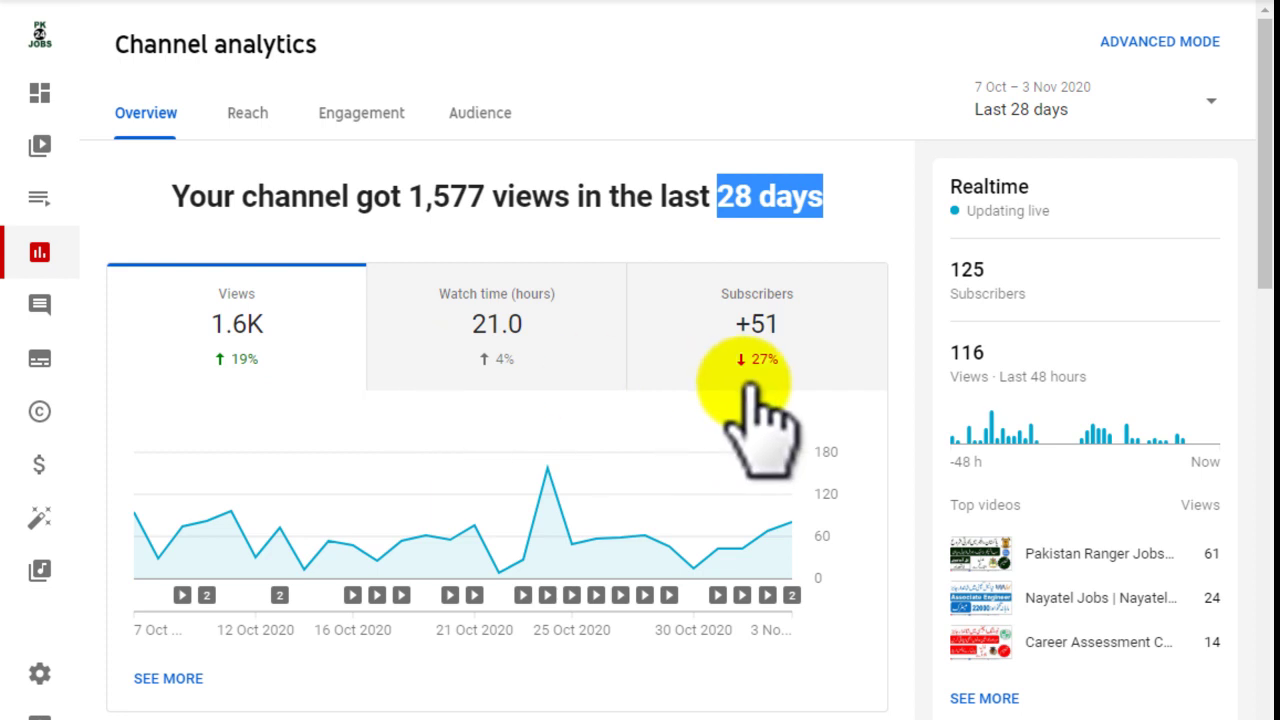
pyautogui.moveTo(238, 362)
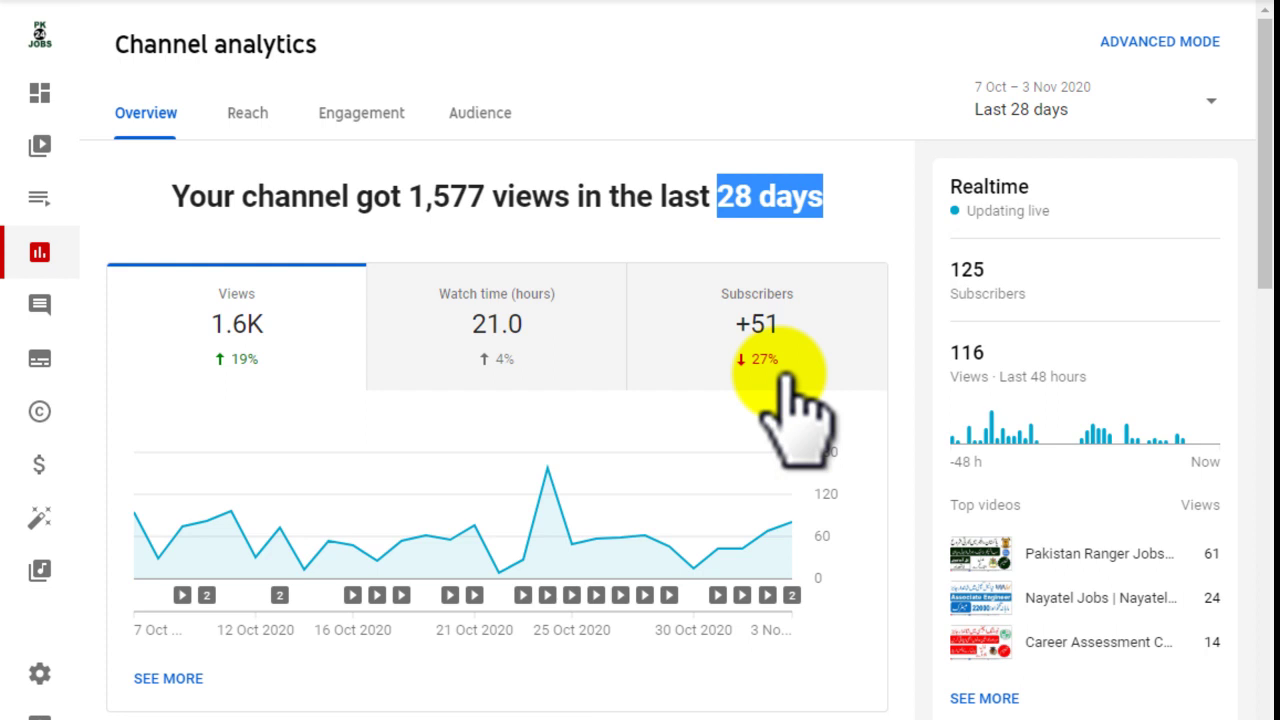
# Examine the list of top videos in this period with their average view durations and views
pyautogui.scroll(-4, 443, 520)
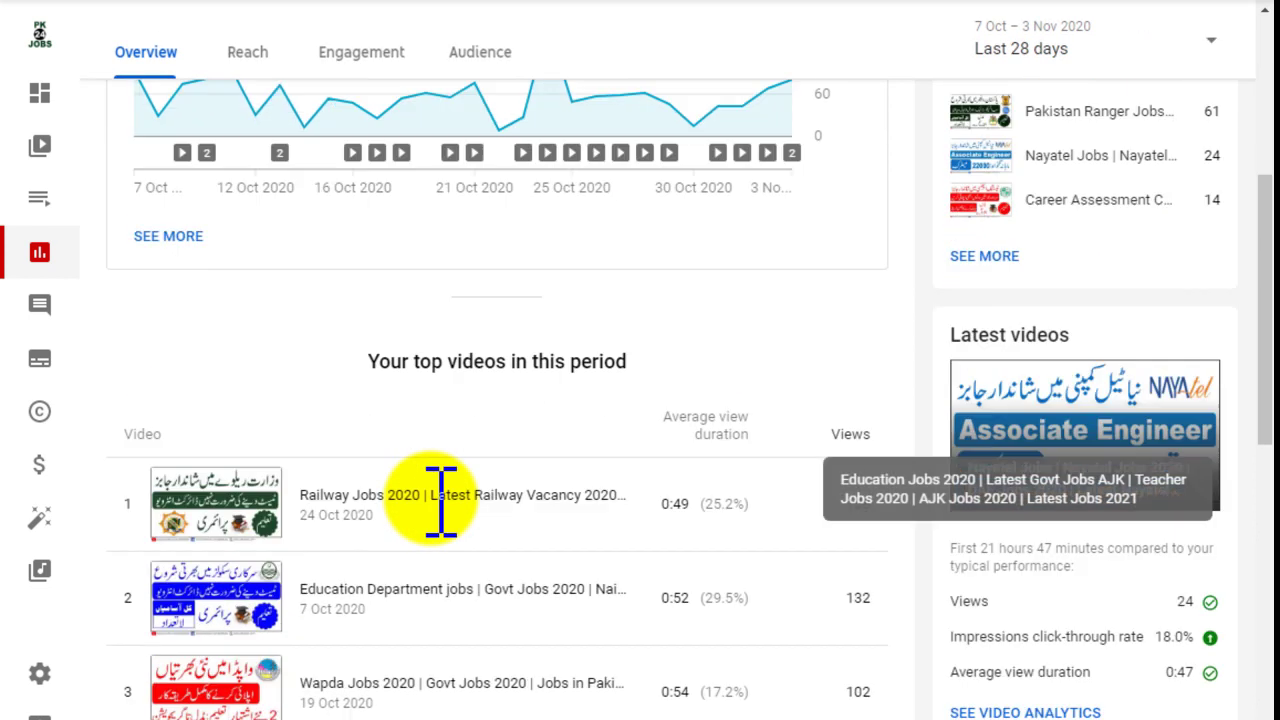
pyautogui.scroll(-1, 440, 505)
pyautogui.click(352, 246)
pyautogui.moveTo(358, 246); pyautogui.dragTo(630, 247)
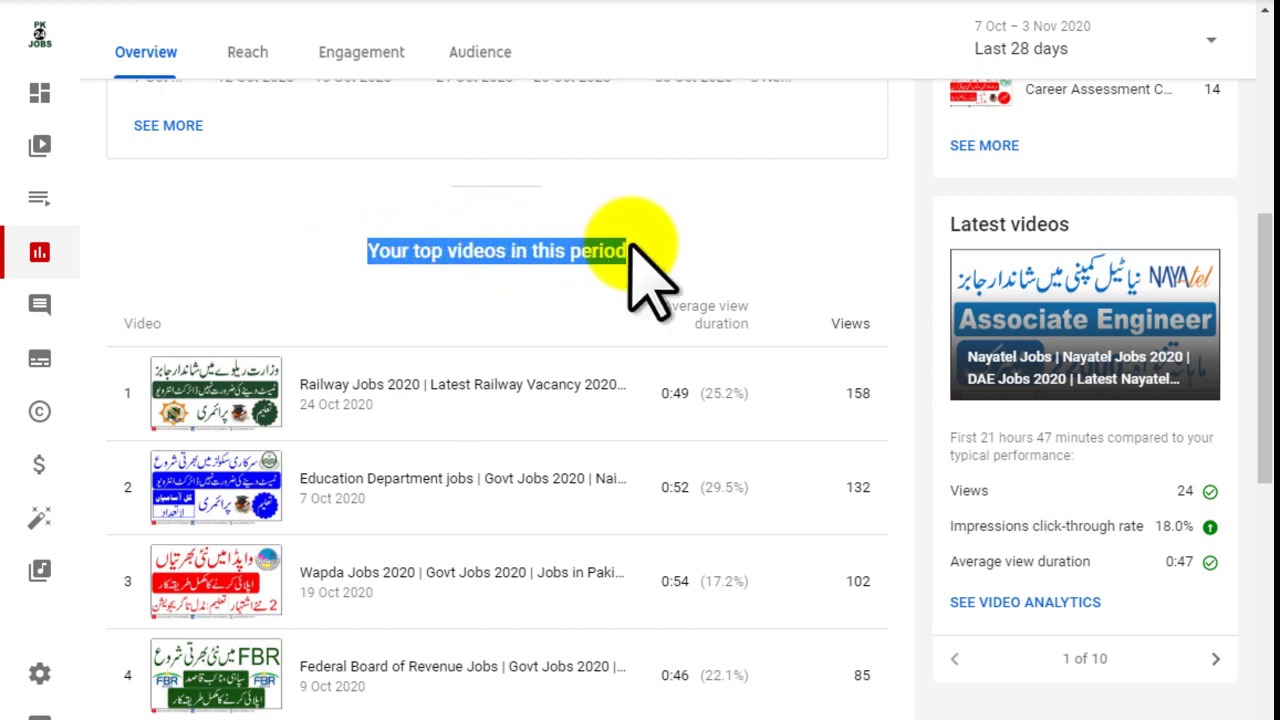
pyautogui.scroll(-5, 586, 335)
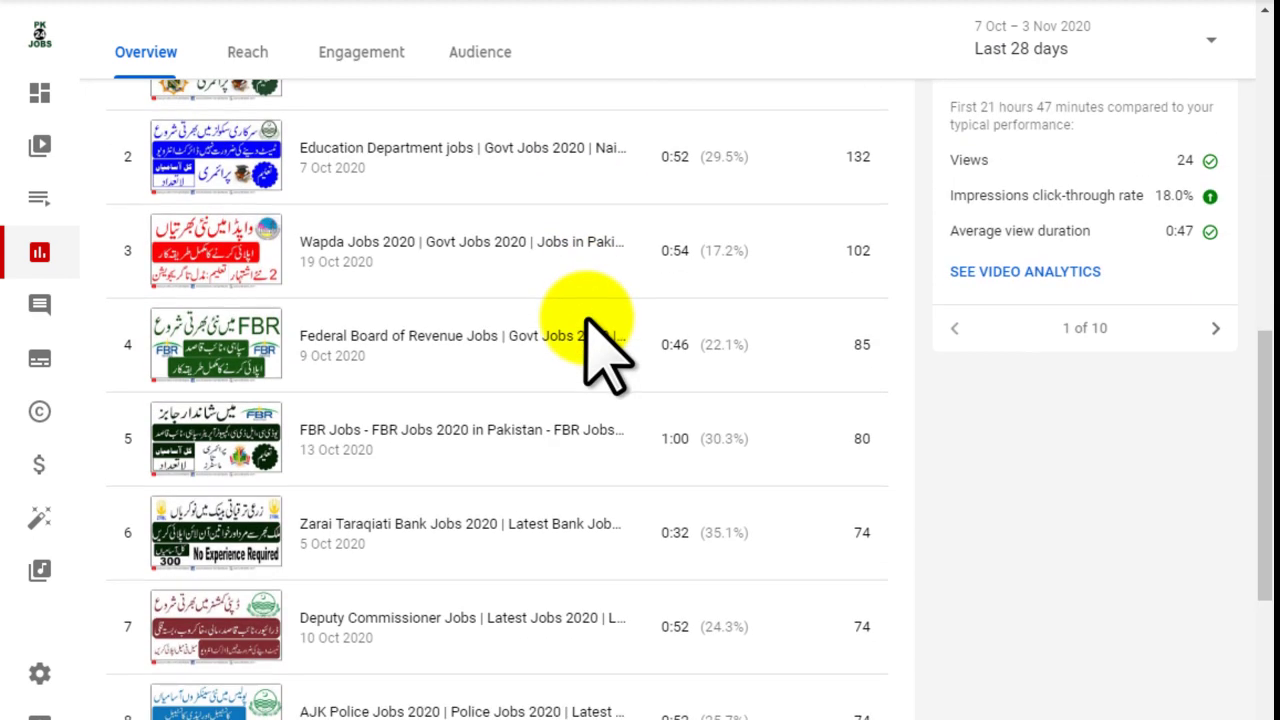
pyautogui.scroll(-2, 590, 320)
pyautogui.scroll(2, 595, 345)
pyautogui.scroll(7, 595, 385)
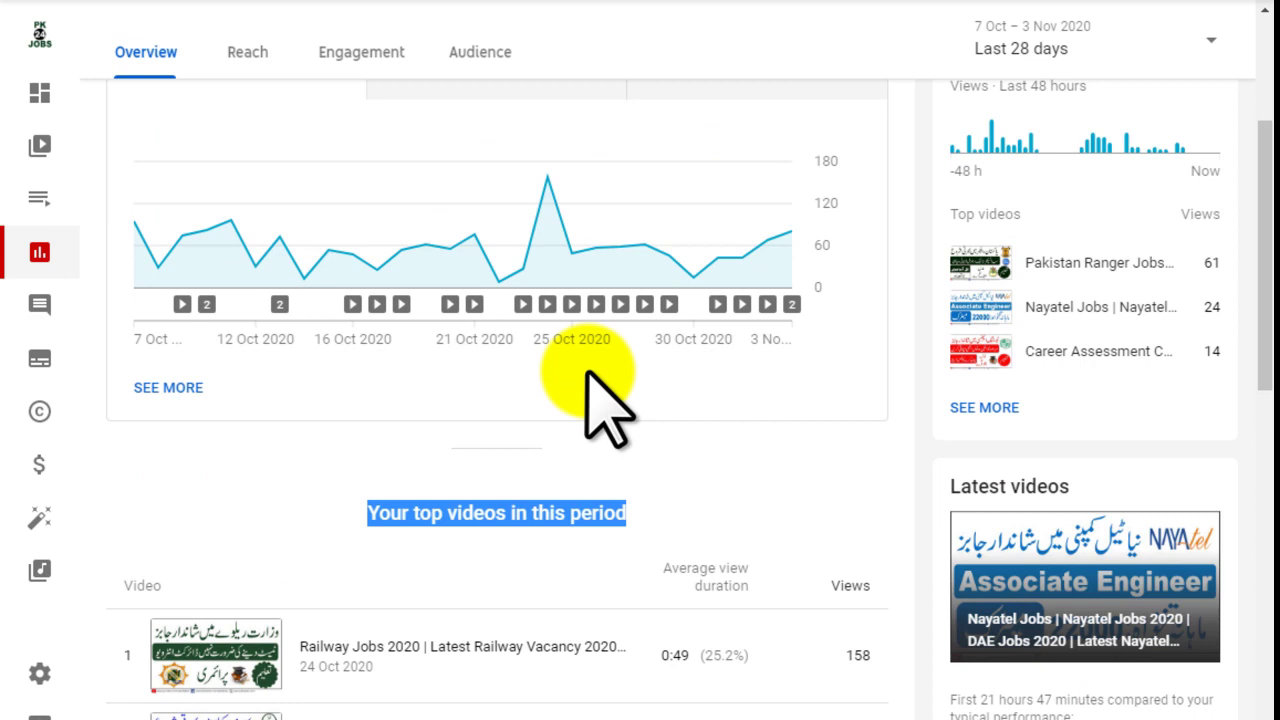
pyautogui.scroll(-2, 587, 371)
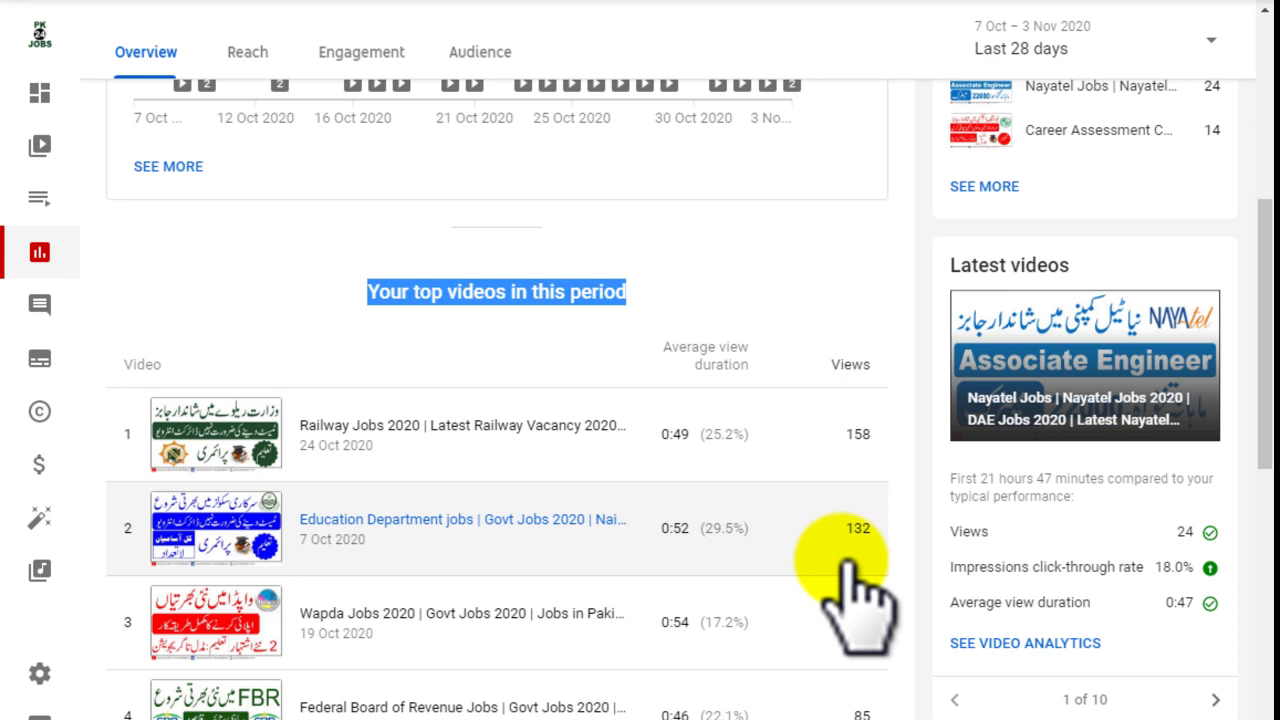
pyautogui.scroll(-5, 843, 570)
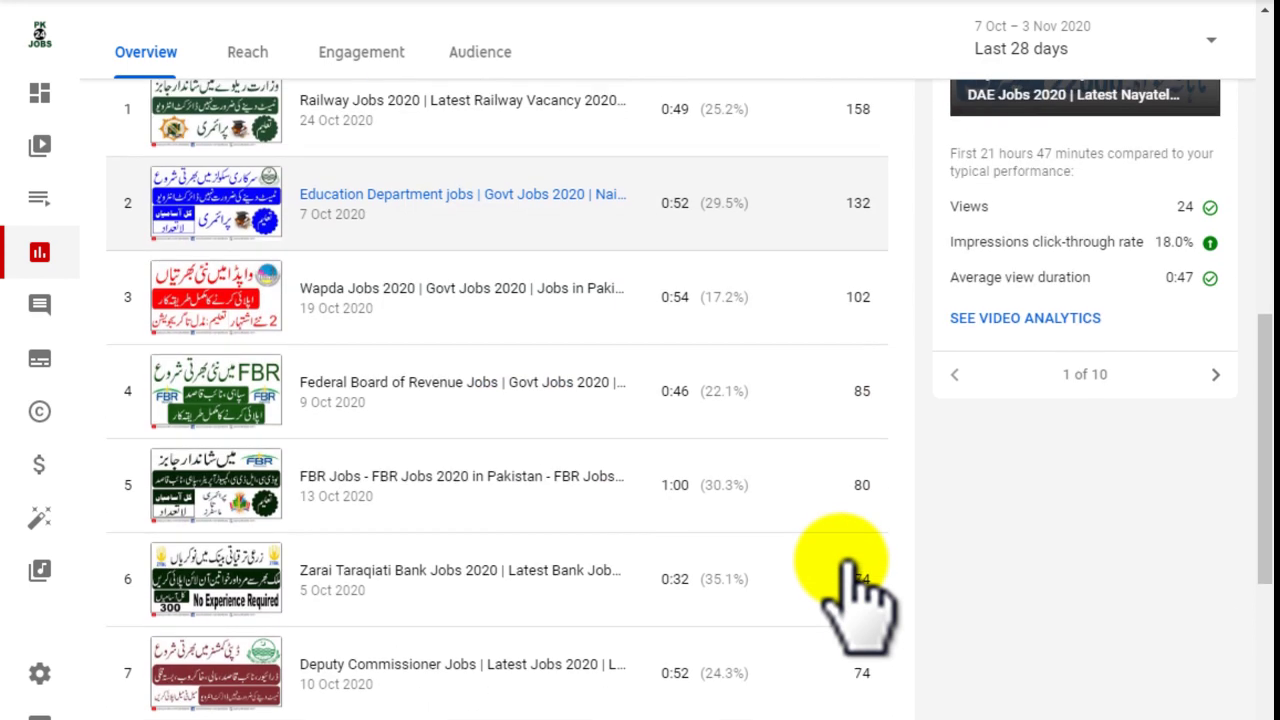
pyautogui.scroll(-3, 843, 568)
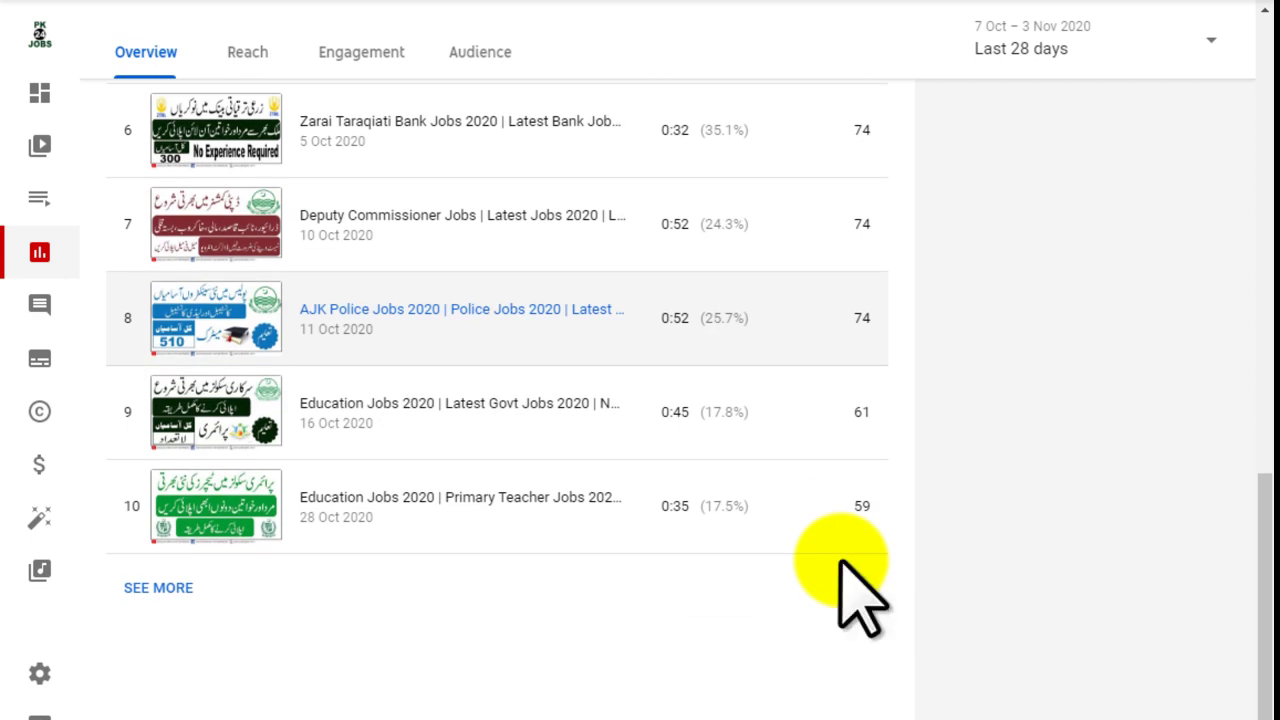
# Open the full report behind the top videos list, review the per-video figures, and close it
pyautogui.click(175, 597)
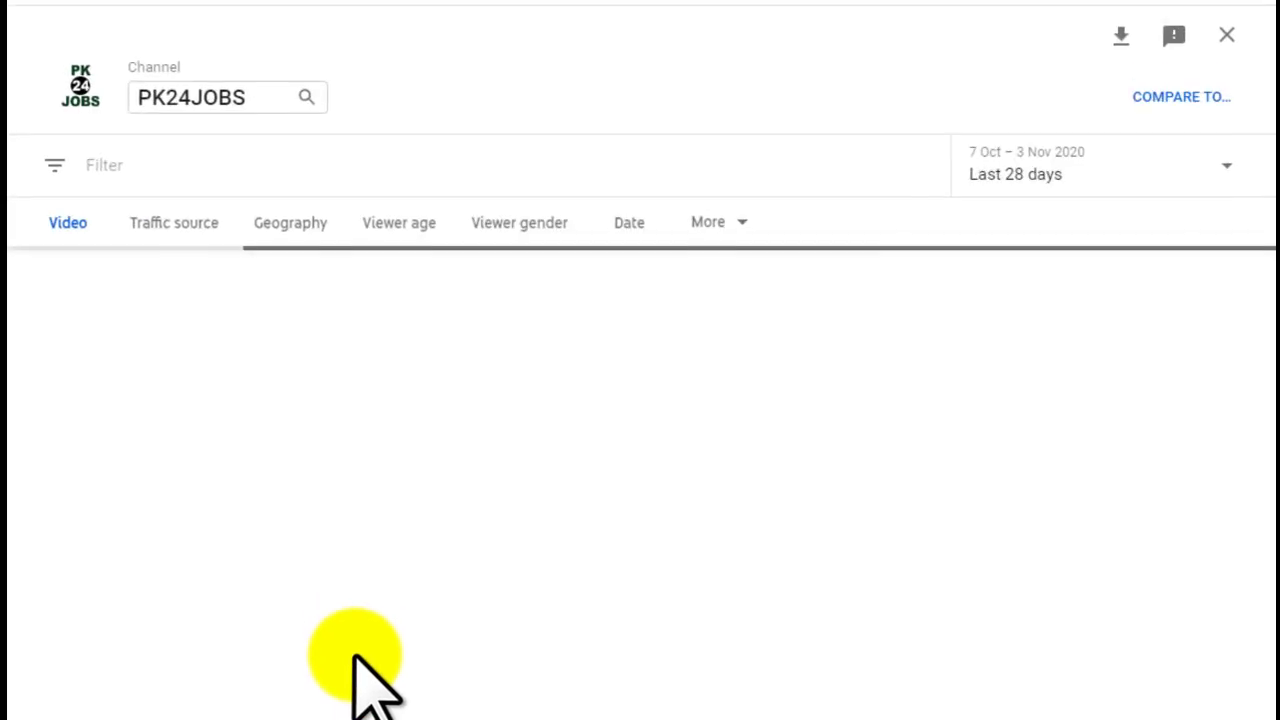
pyautogui.scroll(-2, 407, 484)
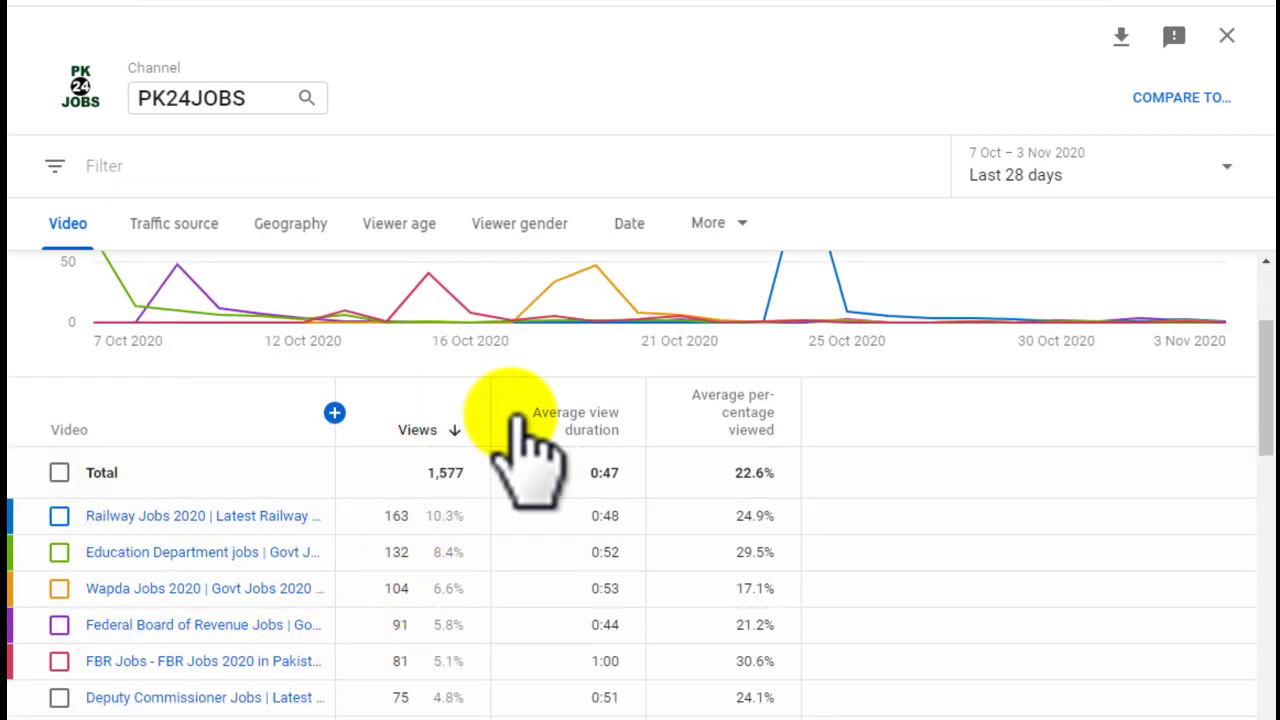
pyautogui.scroll(-5, 607, 480)
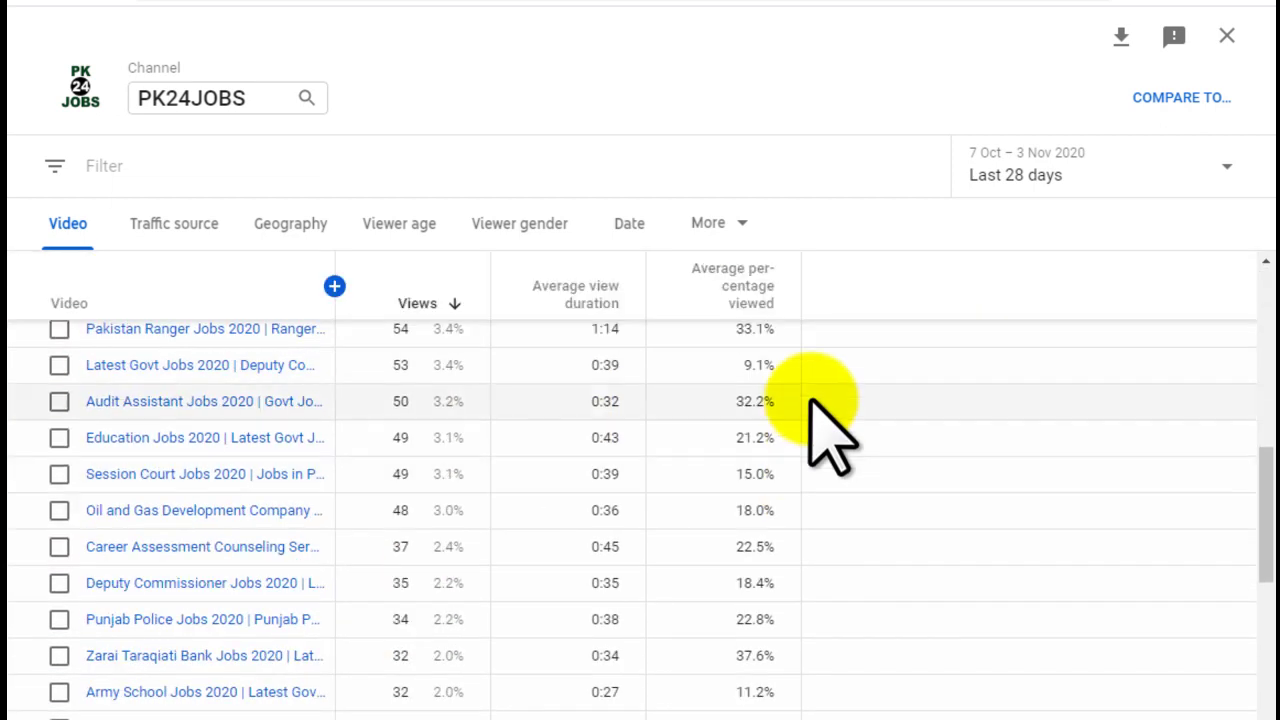
pyautogui.scroll(-6, 740, 595)
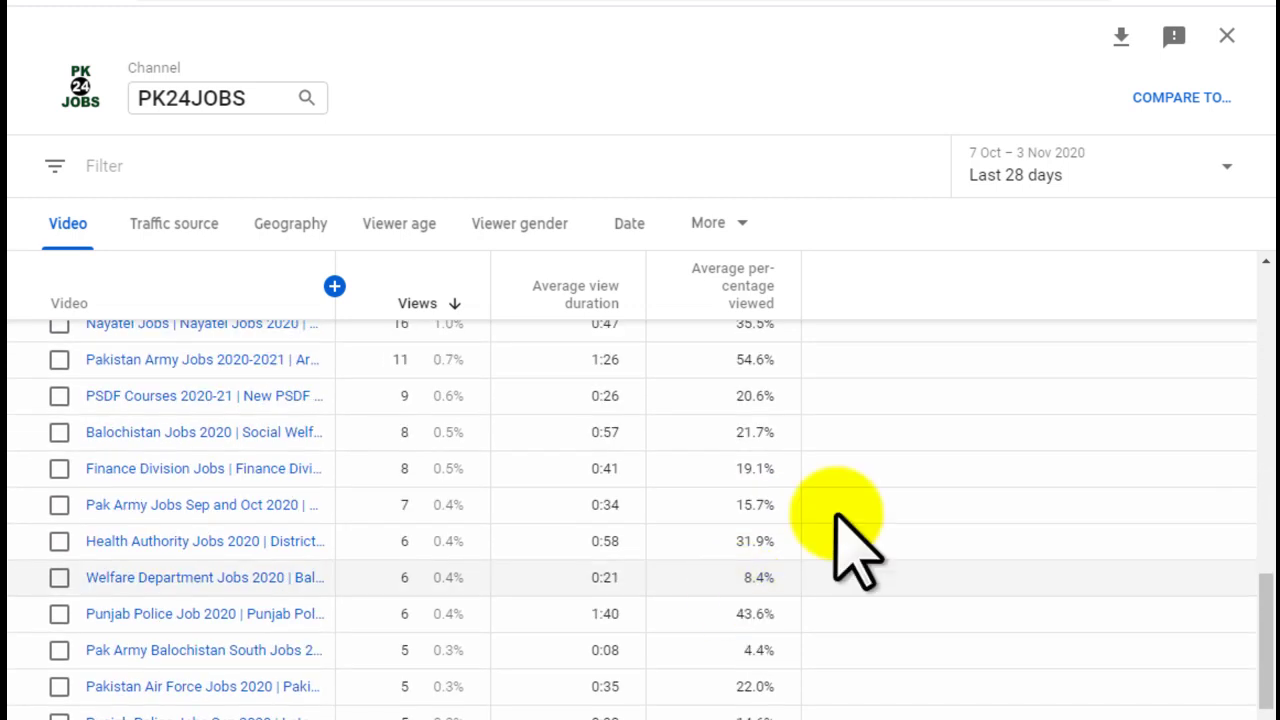
pyautogui.click(1228, 40)
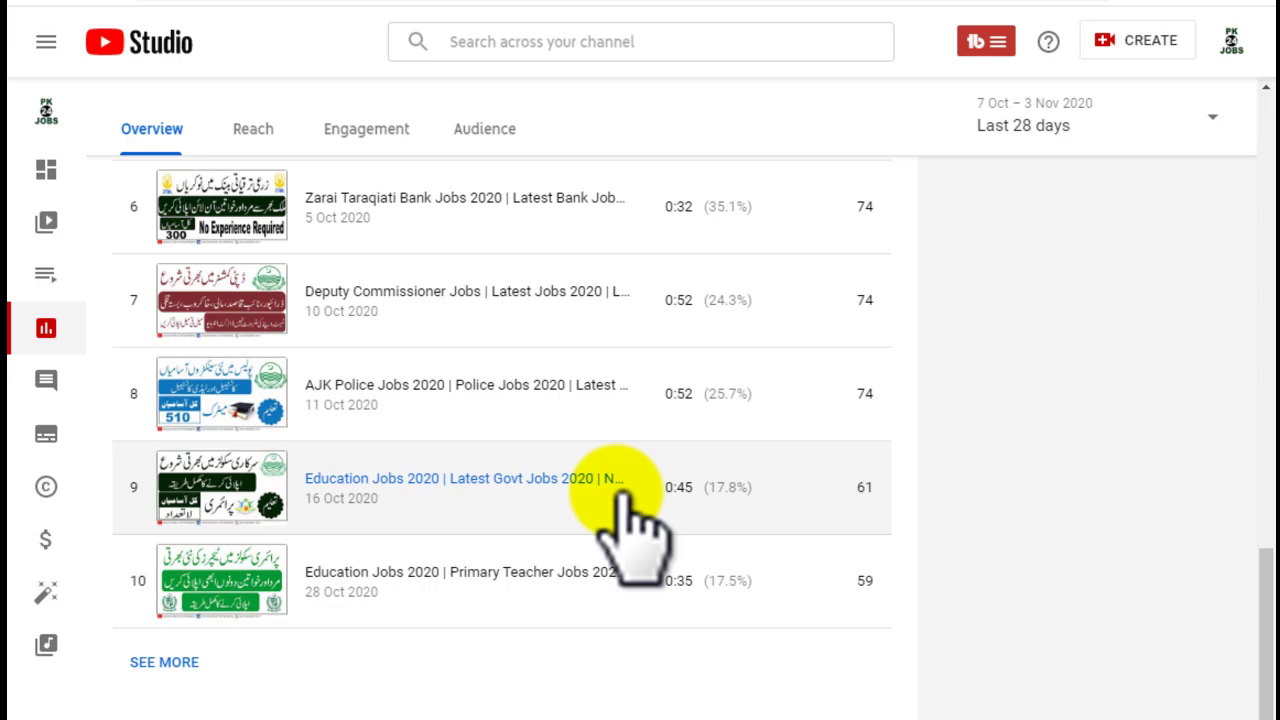
# View the channel overview for the last 7 days, the last 90 days and October in turn
pyautogui.scroll(10, 748, 505)
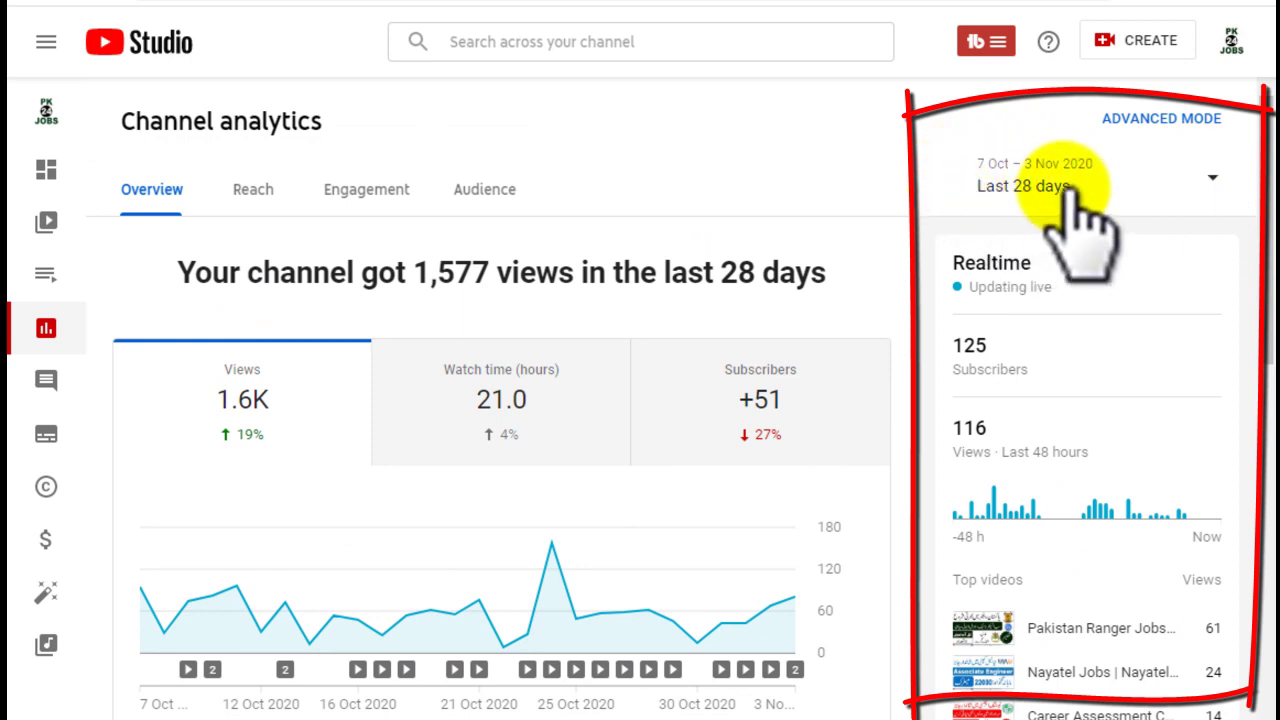
pyautogui.click(1220, 186)
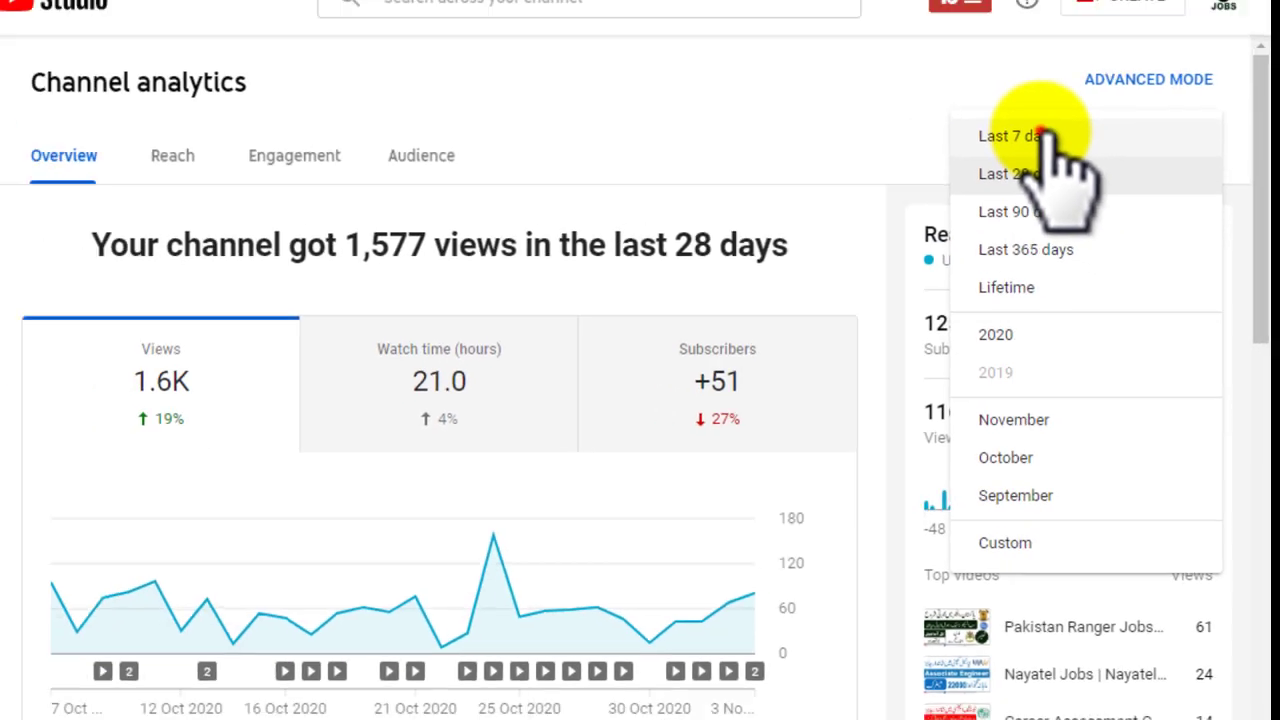
pyautogui.click(1000, 35)
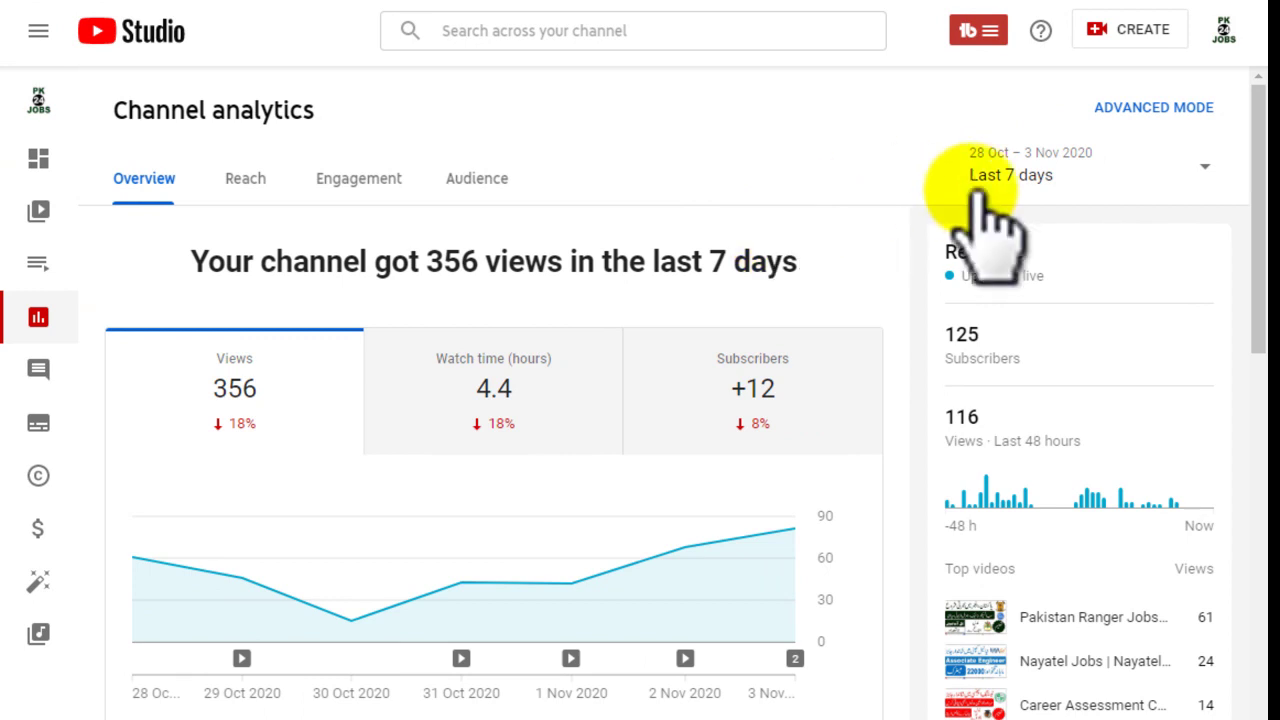
pyautogui.click(1026, 162)
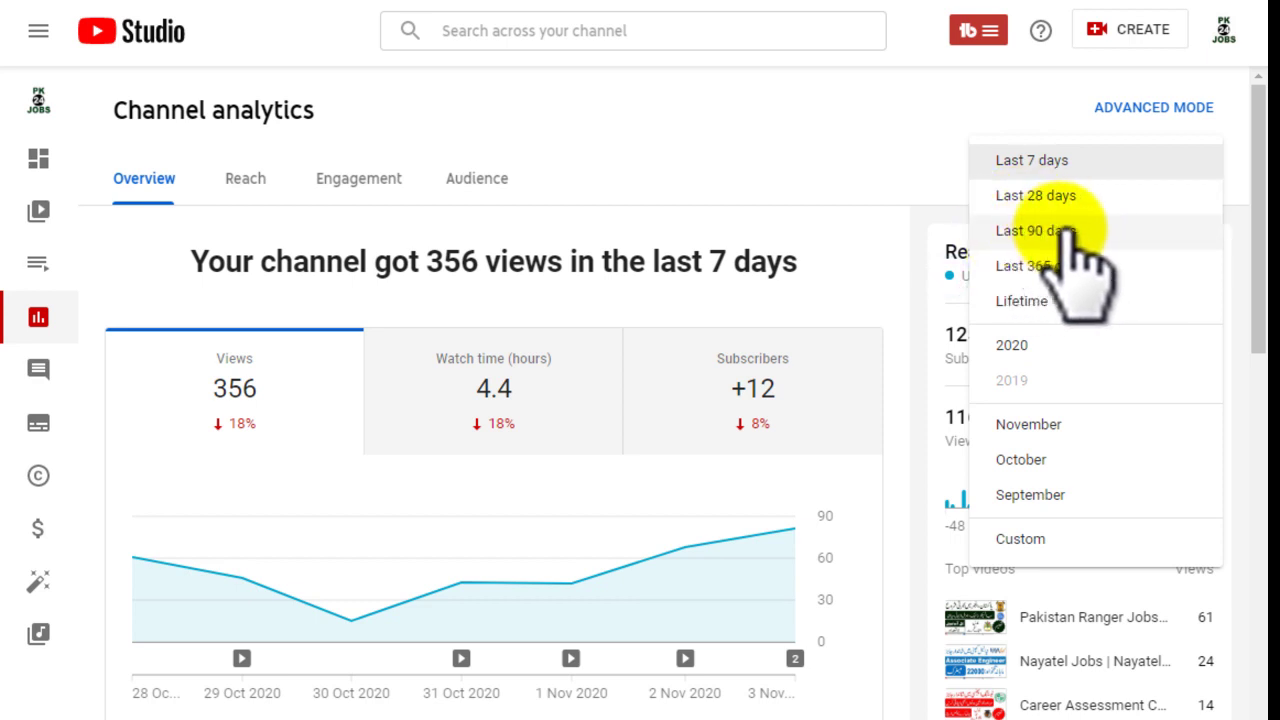
pyautogui.click(1060, 230)
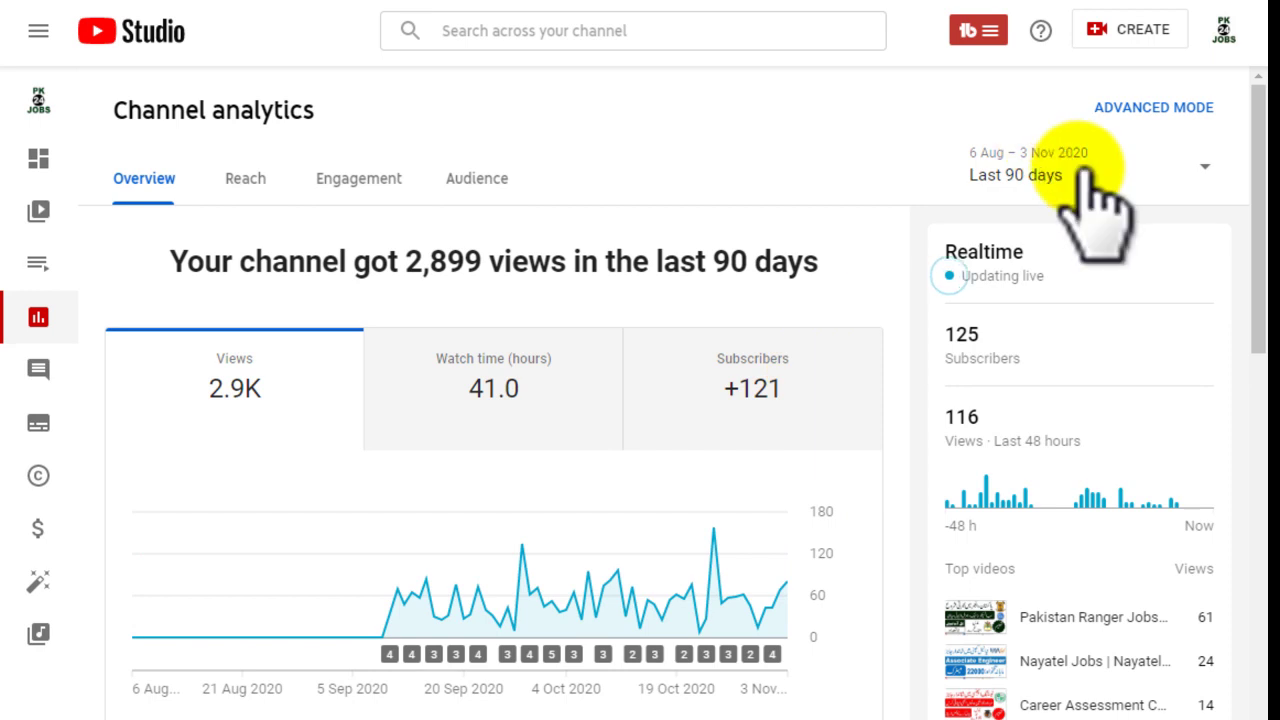
pyautogui.click(1124, 166)
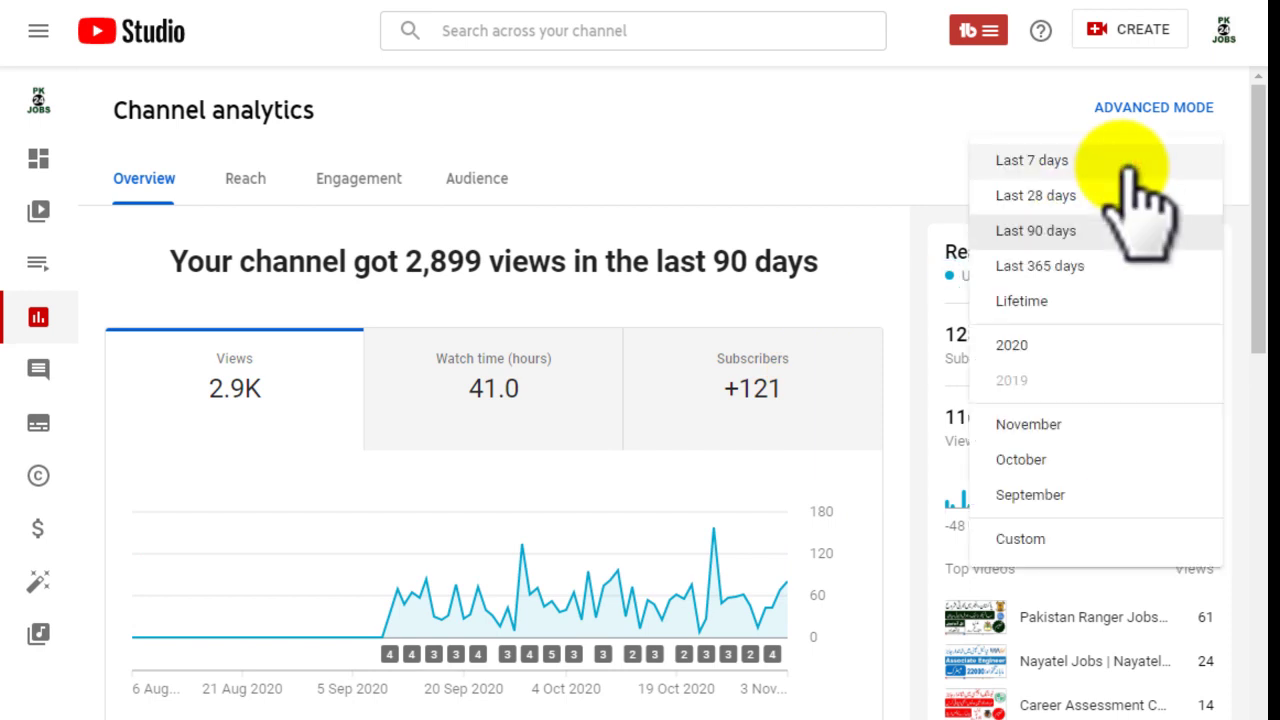
pyautogui.click(1073, 462)
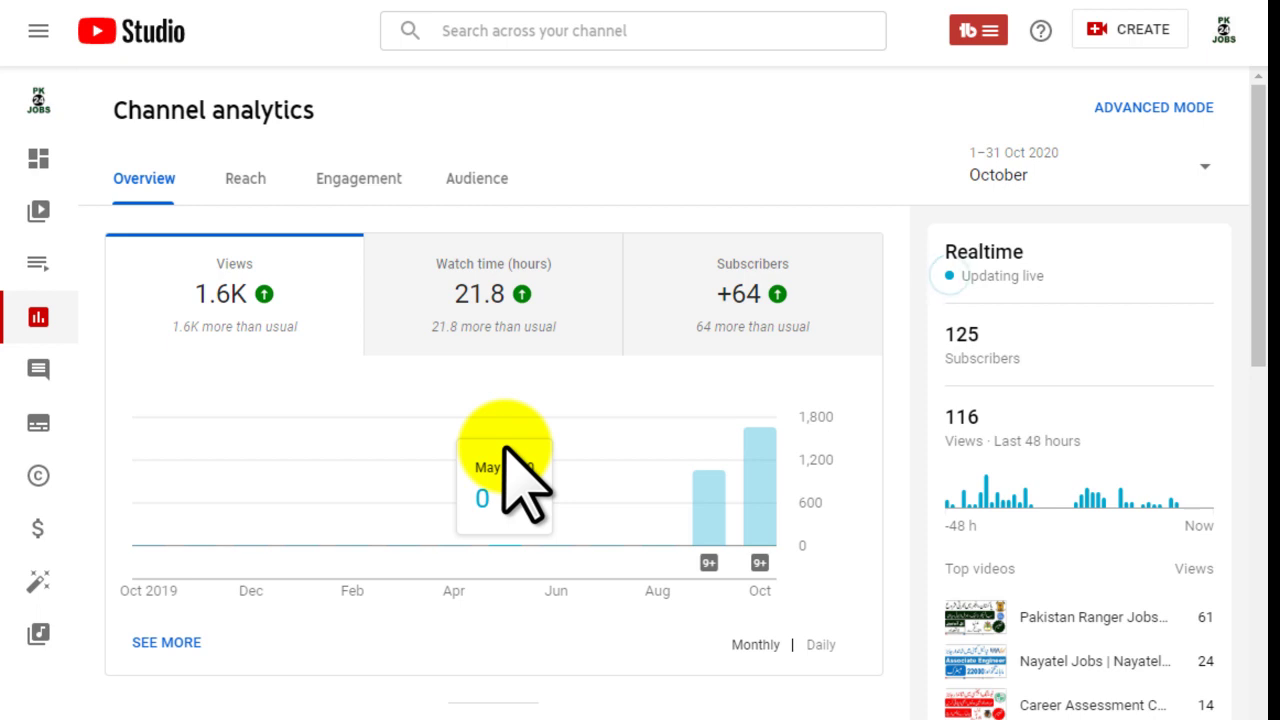
# Apply a custom analytics date range from 1 Oct 2020 to 10 Oct 2020
pyautogui.click(1214, 158)
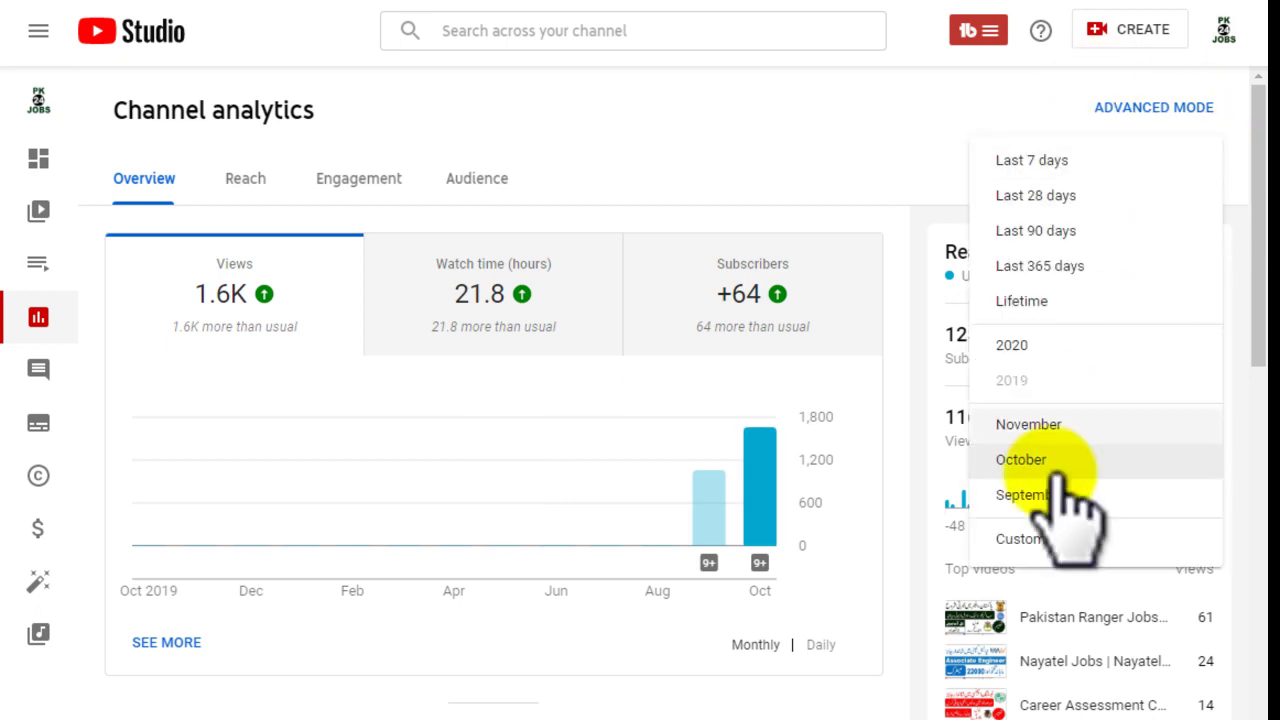
pyautogui.click(1020, 538)
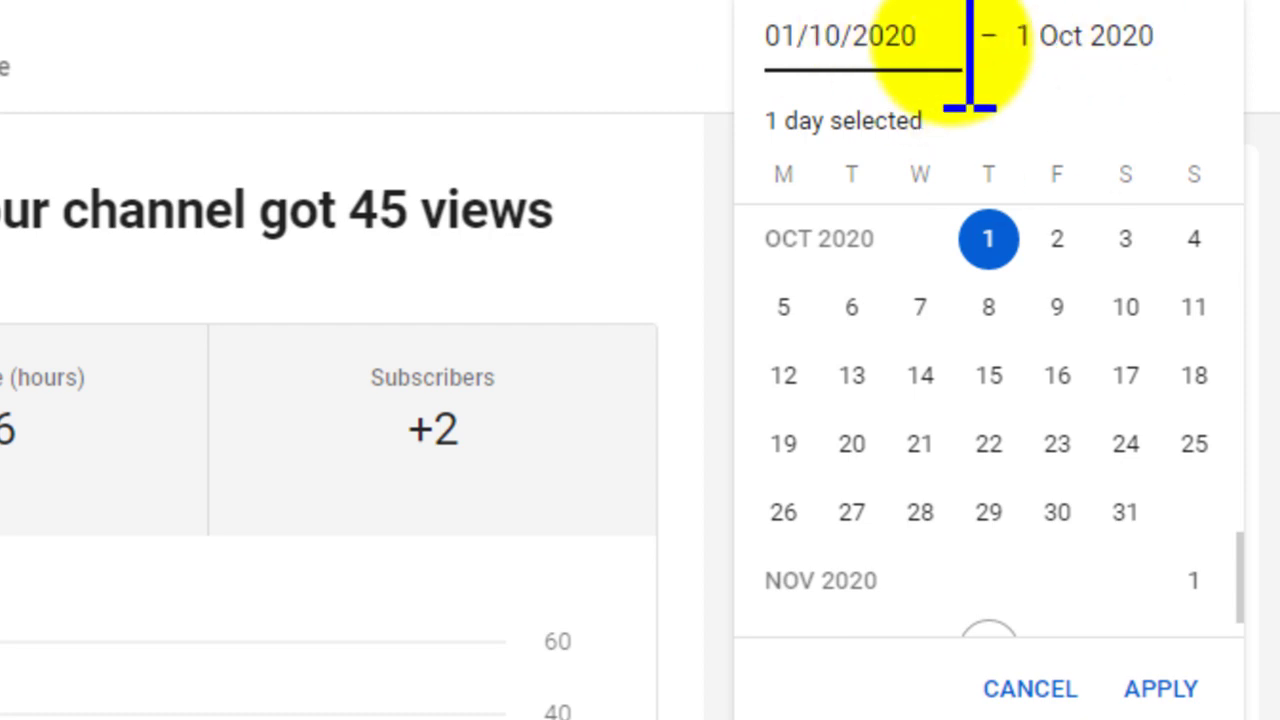
pyautogui.click(1025, 35)
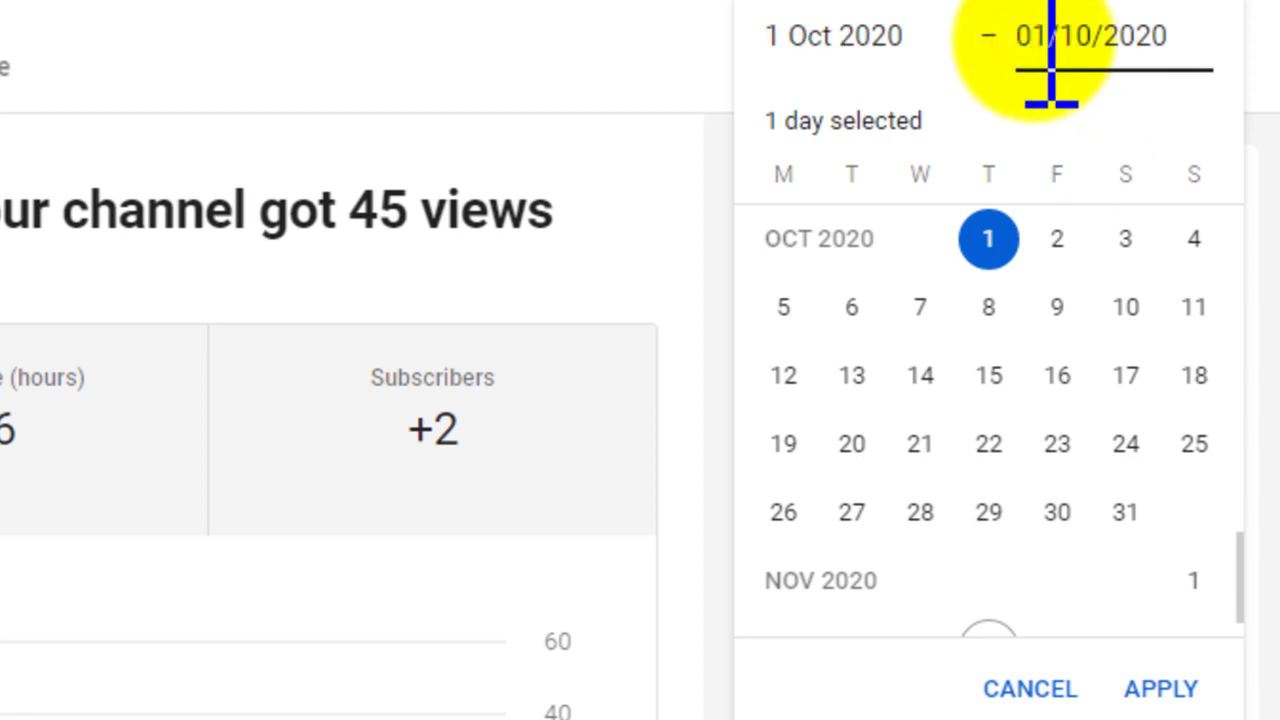
pyautogui.click(1128, 306)
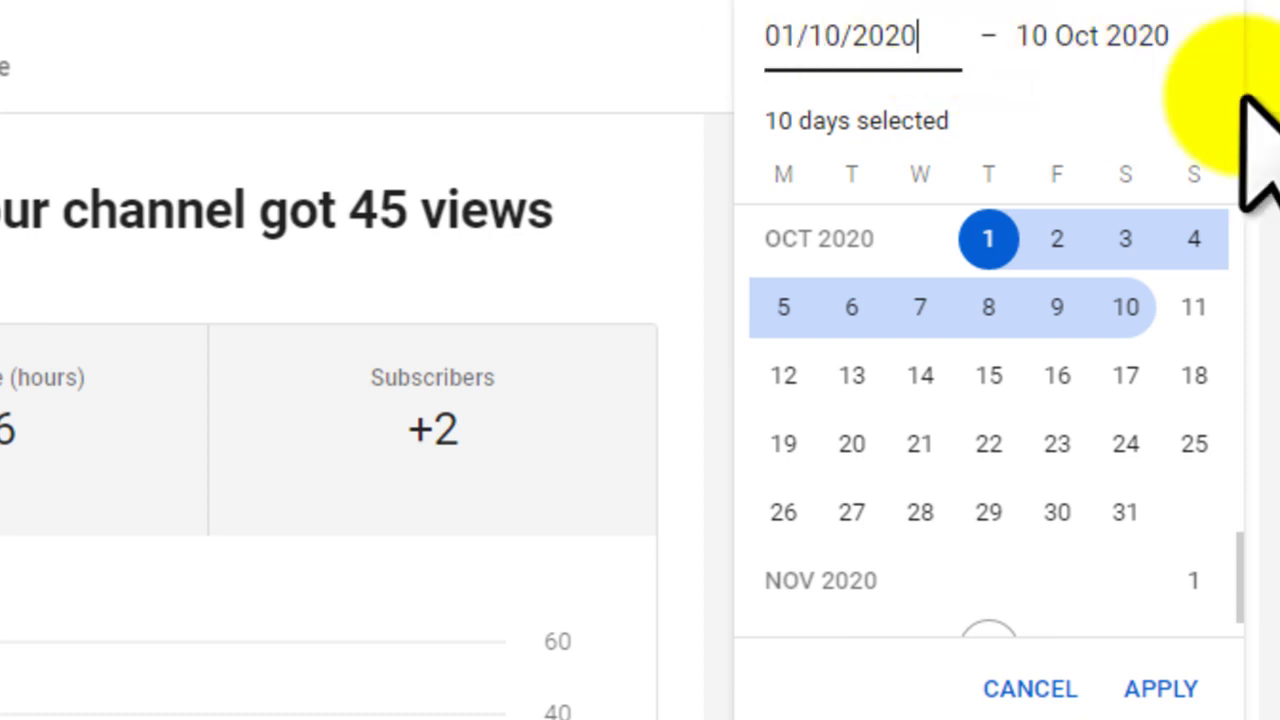
pyautogui.click(1168, 700)
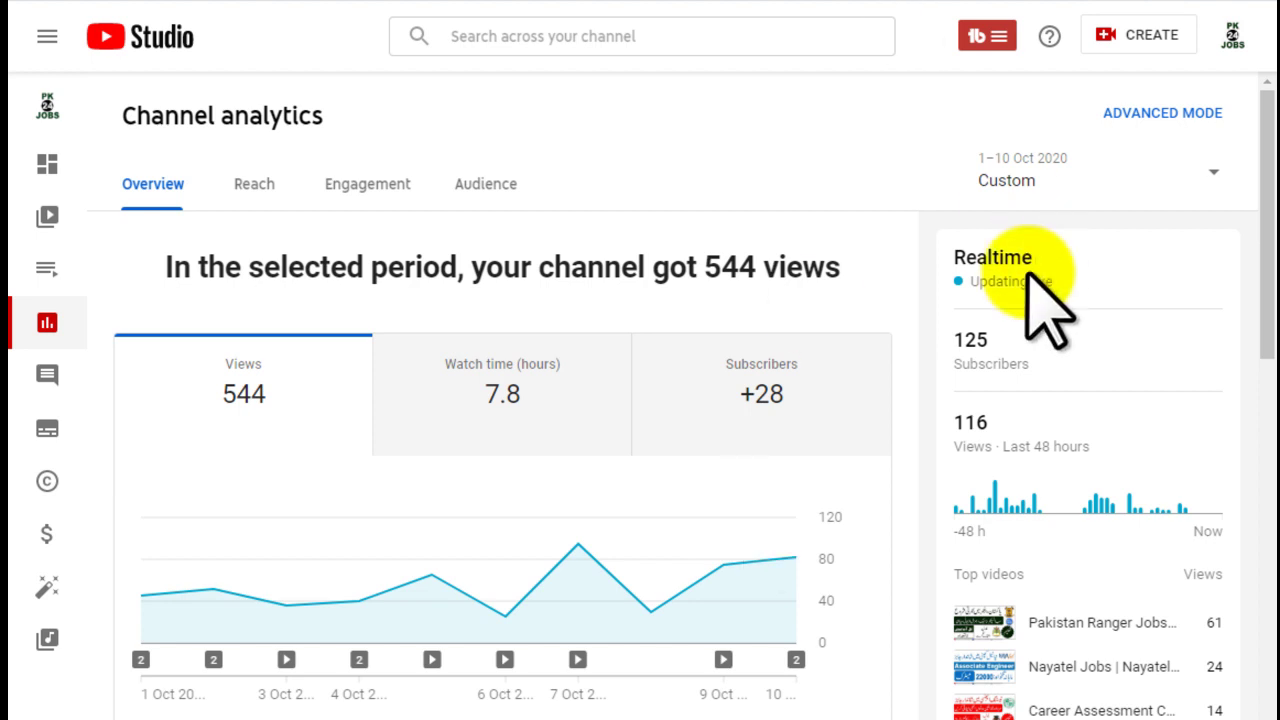
# Examine the Realtime subscribers, the last 48 hours' views and top videos, and the Latest videos card
pyautogui.moveTo(998, 250)
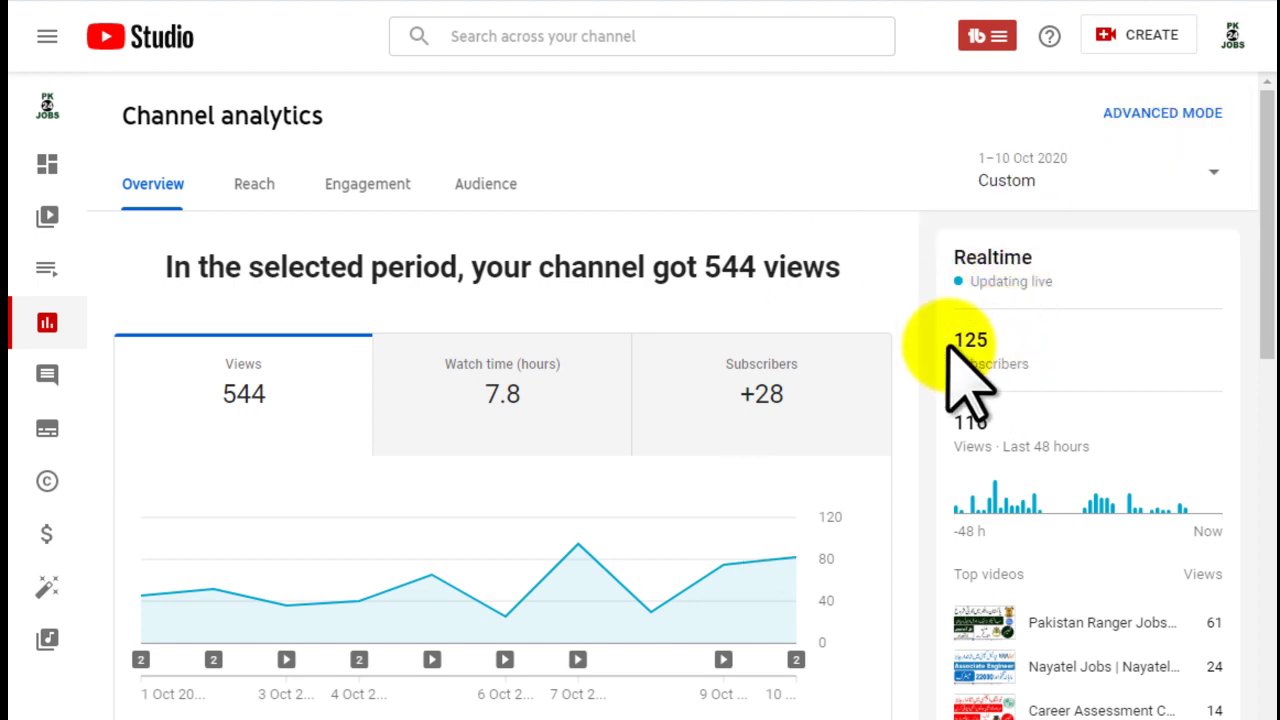
pyautogui.doubleClick(985, 340)
pyautogui.doubleClick(972, 422)
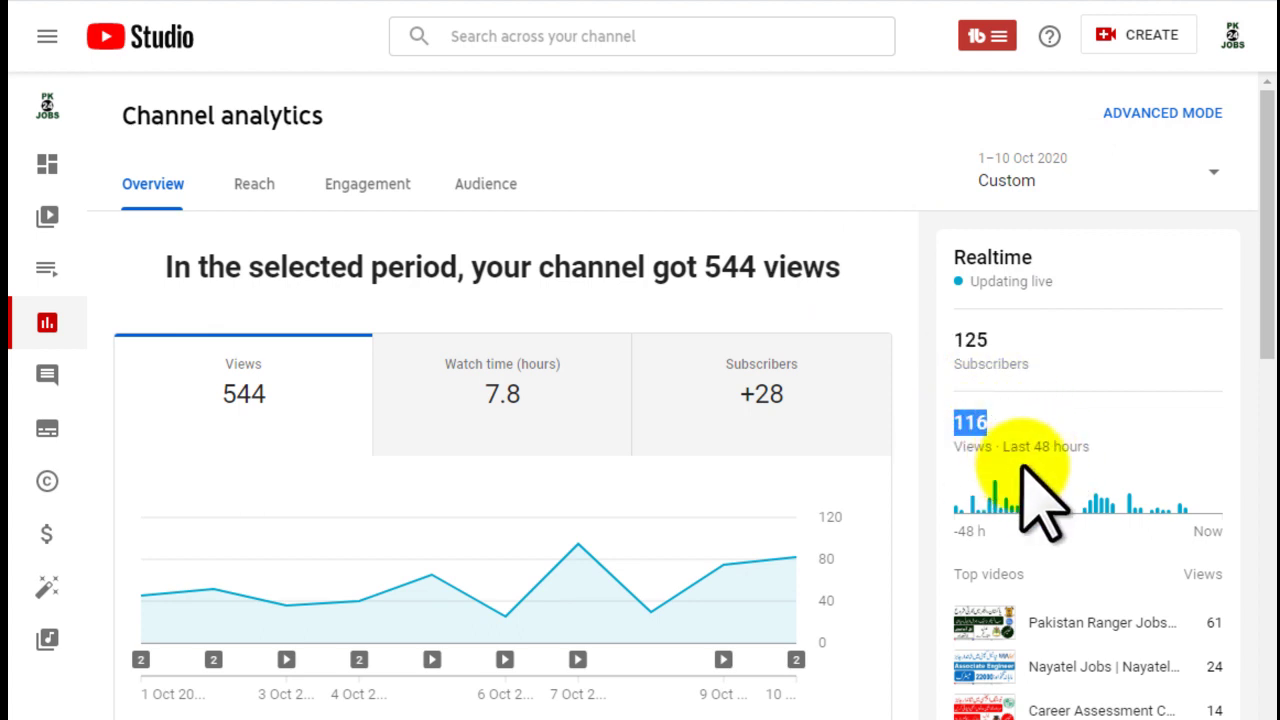
pyautogui.scroll(-2, 1022, 466)
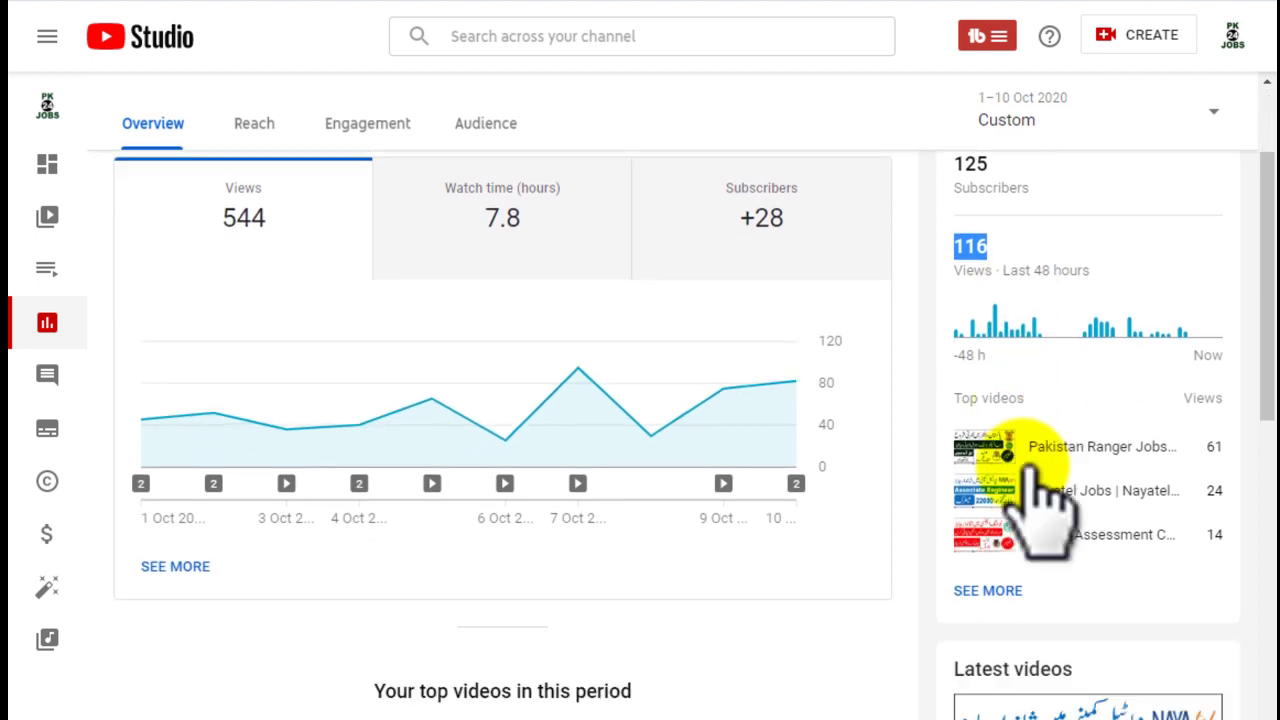
pyautogui.moveTo(955, 354); pyautogui.dragTo(1240, 357)
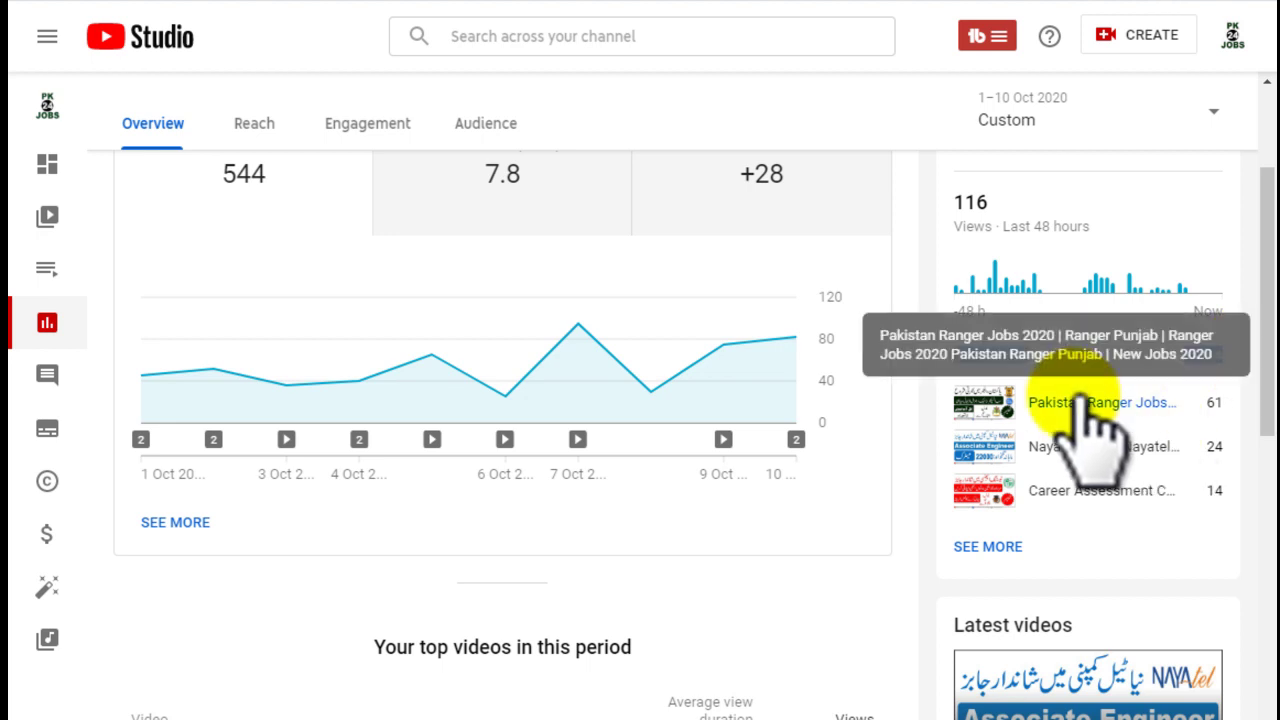
pyautogui.scroll(-1, 1090, 420)
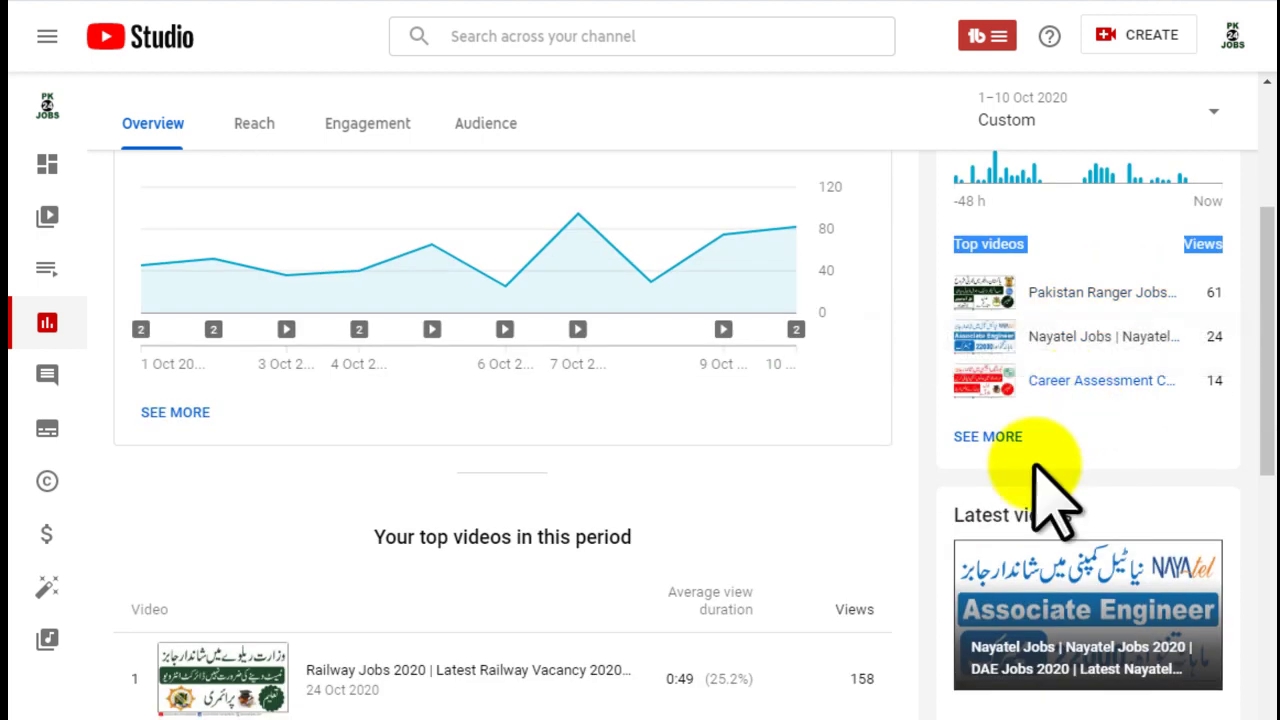
pyautogui.moveTo(943, 516); pyautogui.dragTo(1086, 514)
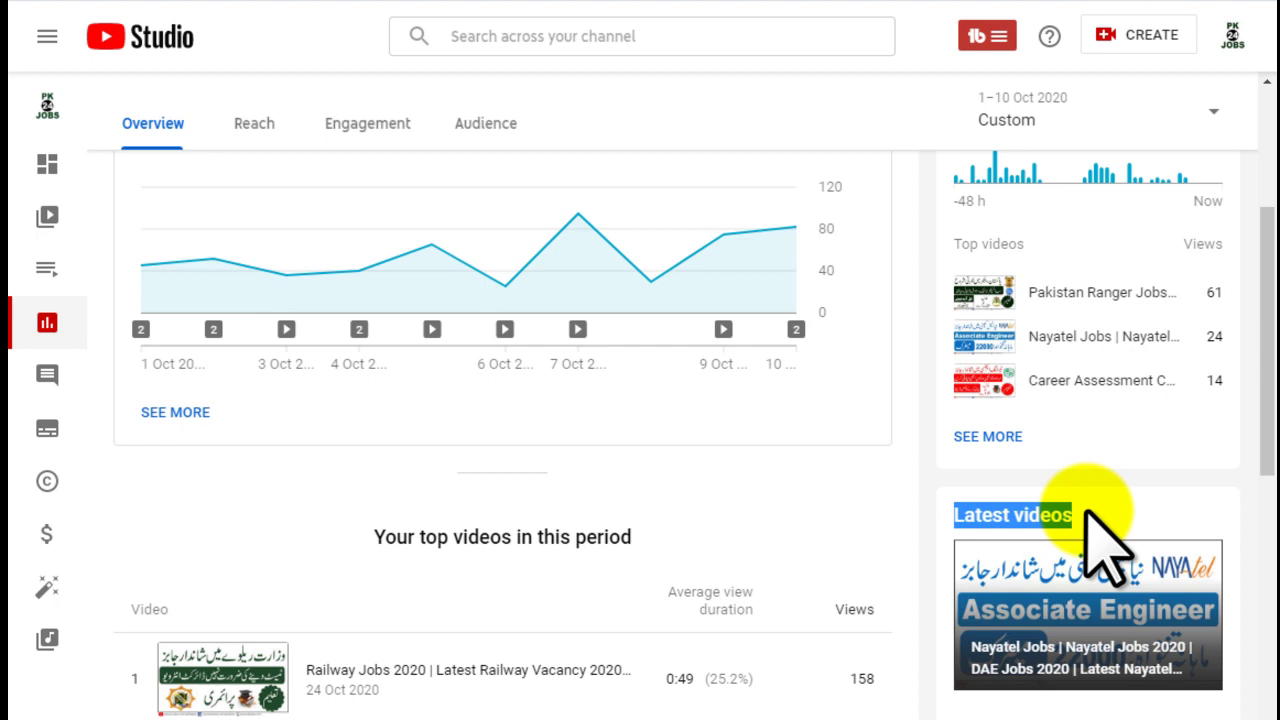
# Review the latest video's views, impressions click-through rate and average view duration against typical performance in the Latest videos card
pyautogui.scroll(-2, 1100, 366)
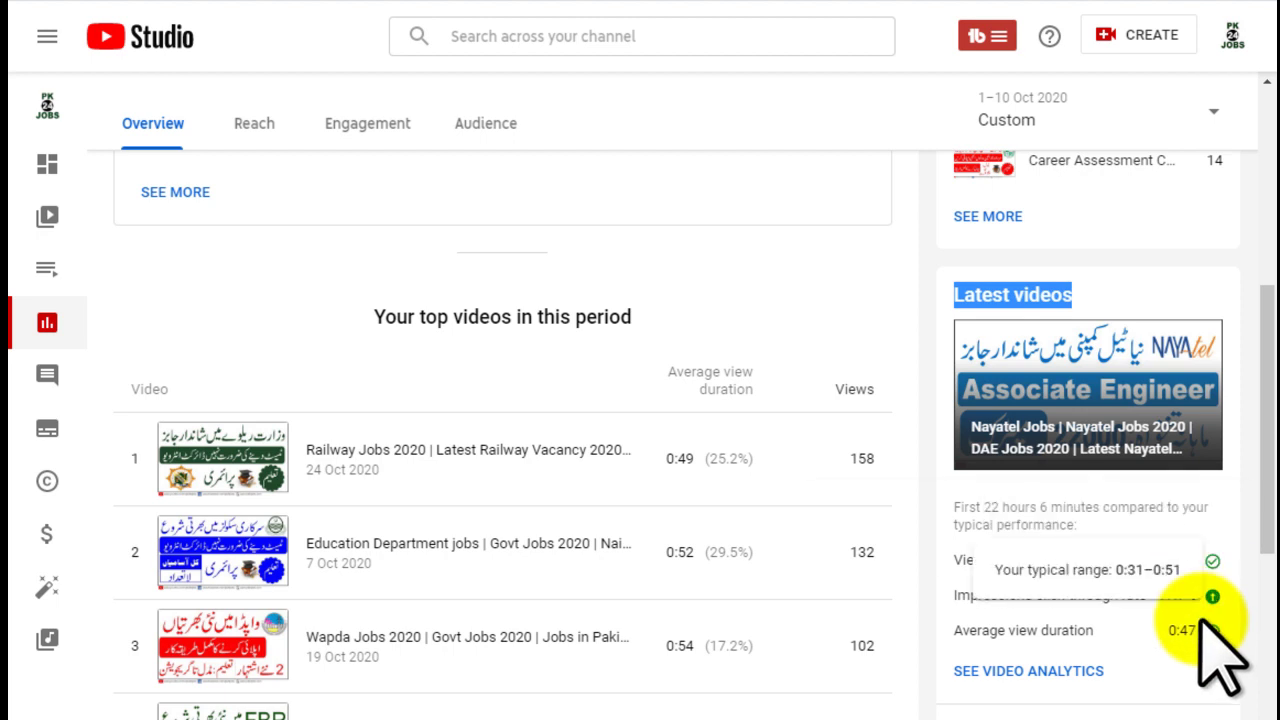
pyautogui.scroll(-1, 1205, 628)
pyautogui.scroll(-3, 1214, 650)
pyautogui.scroll(6, 1212, 630)
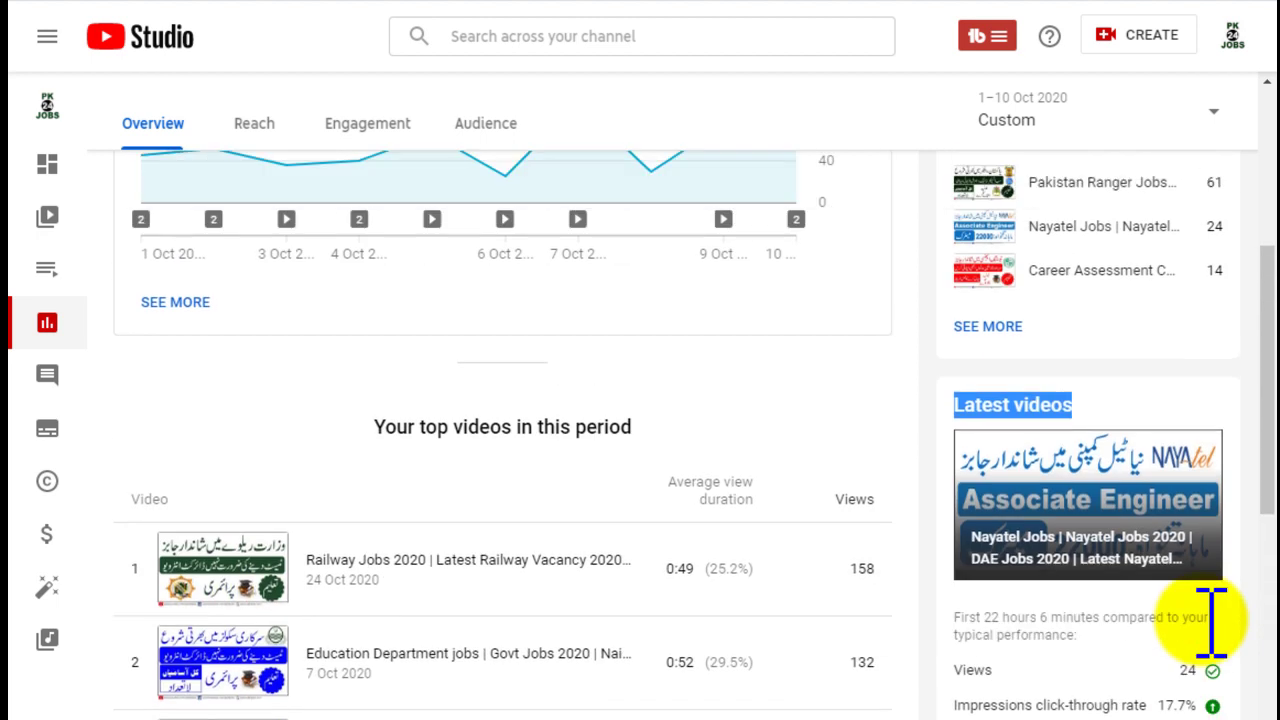
pyautogui.scroll(3, 1203, 618)
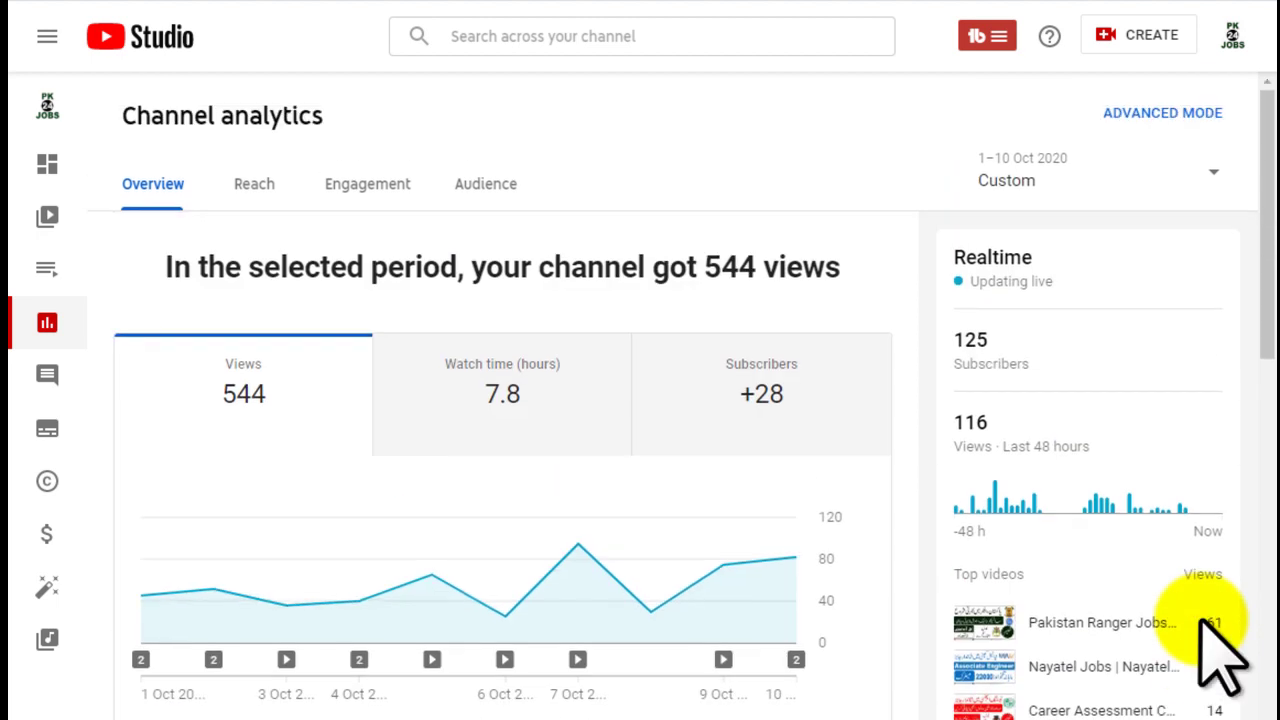
# Open the channel's Reach analytics and examine the Traffic source types breakdown, from External and Direct or unknown through Others
pyautogui.click(252, 190)
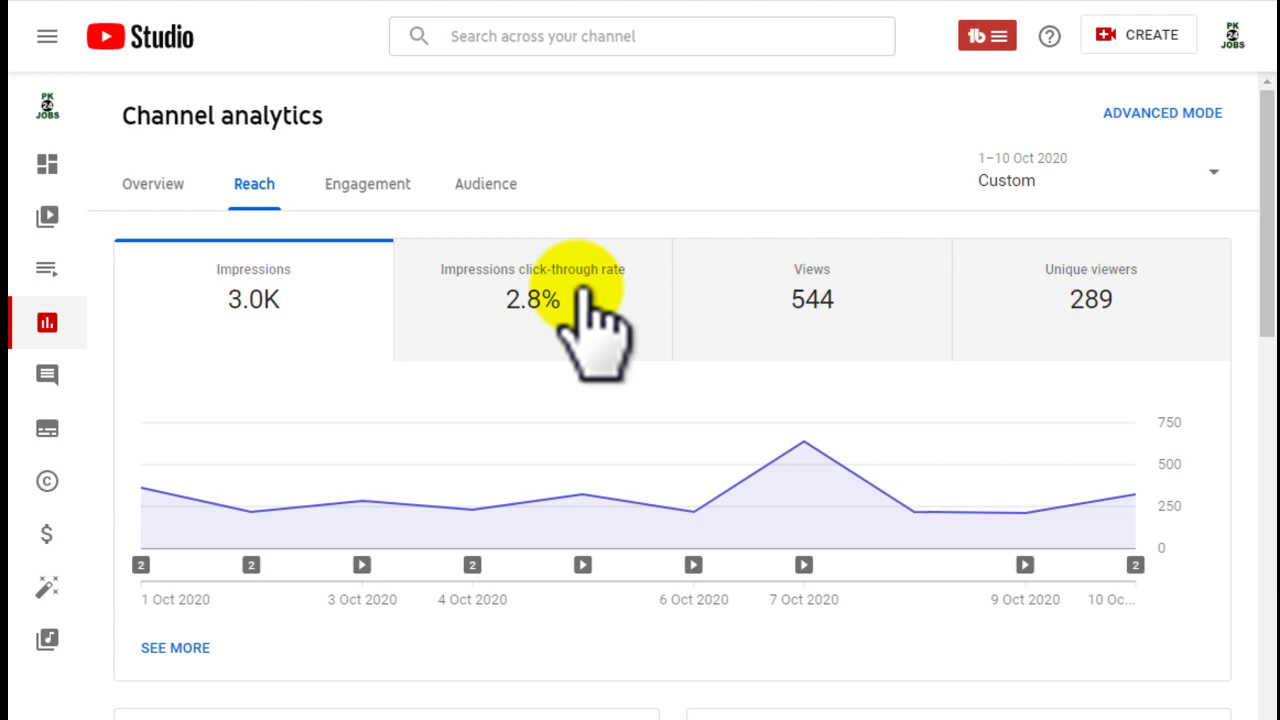
pyautogui.scroll(-3, 608, 405)
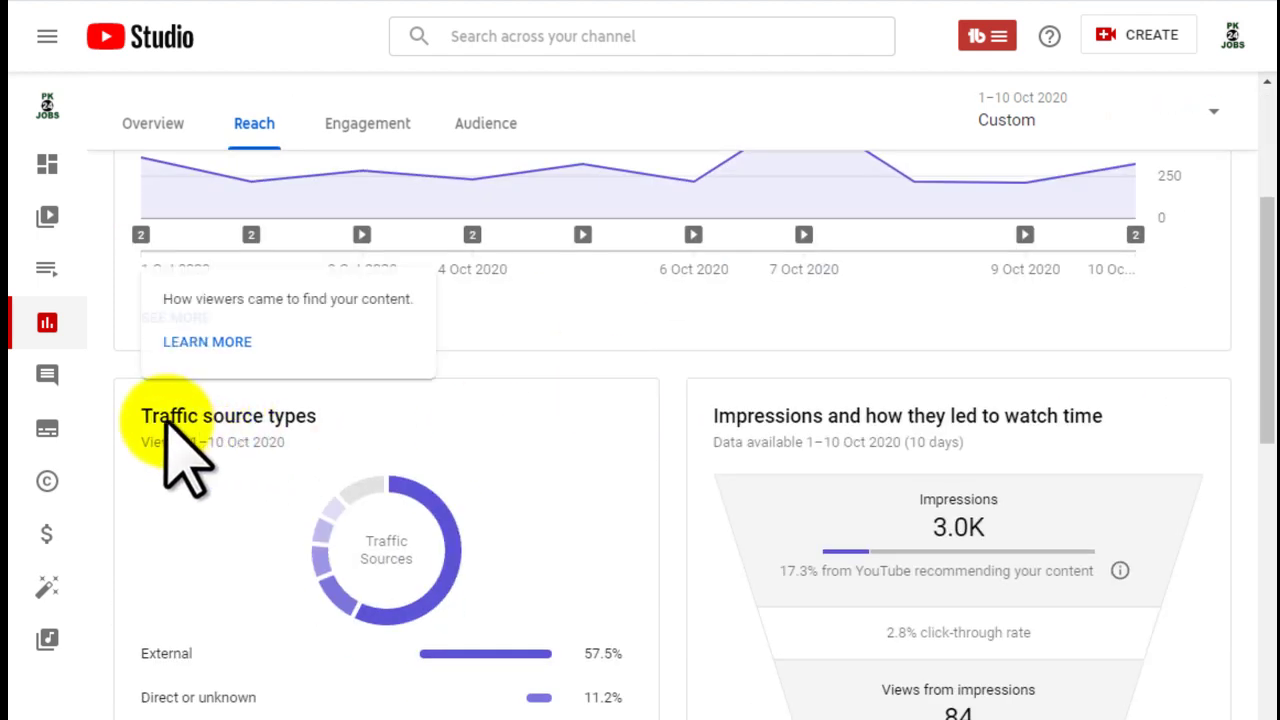
pyautogui.moveTo(133, 415); pyautogui.dragTo(316, 412)
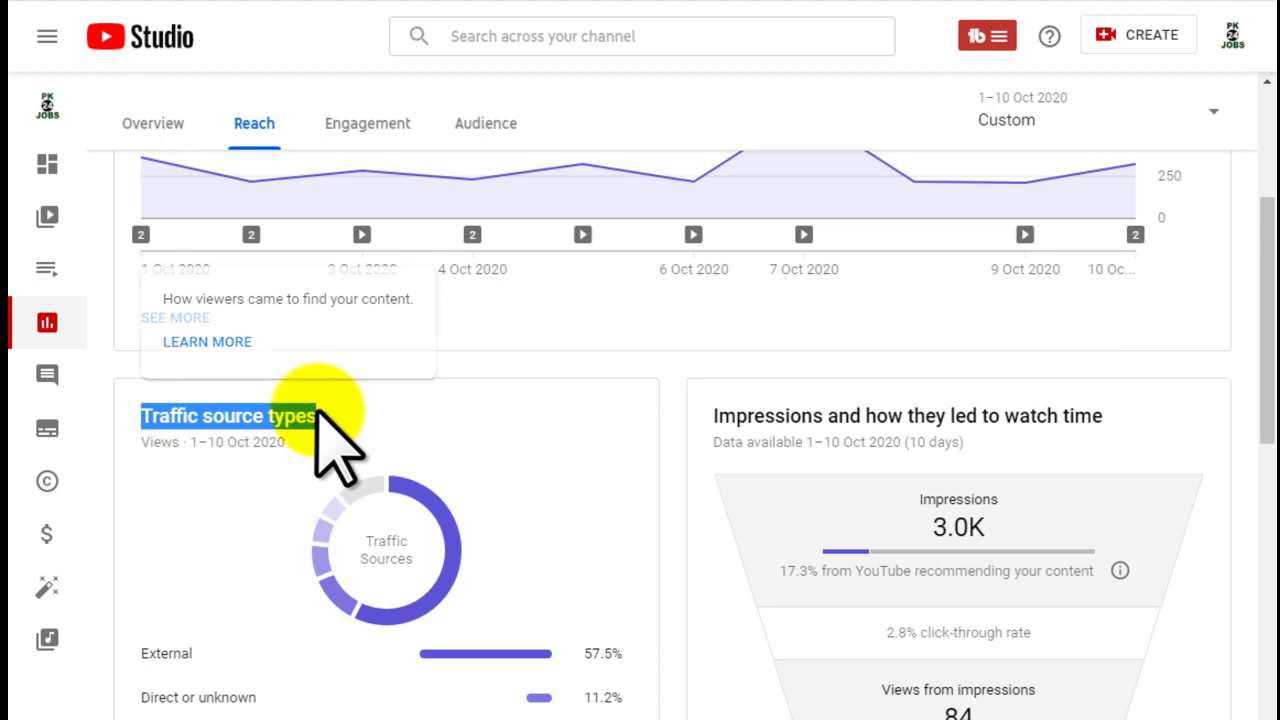
pyautogui.scroll(-1, 316, 420)
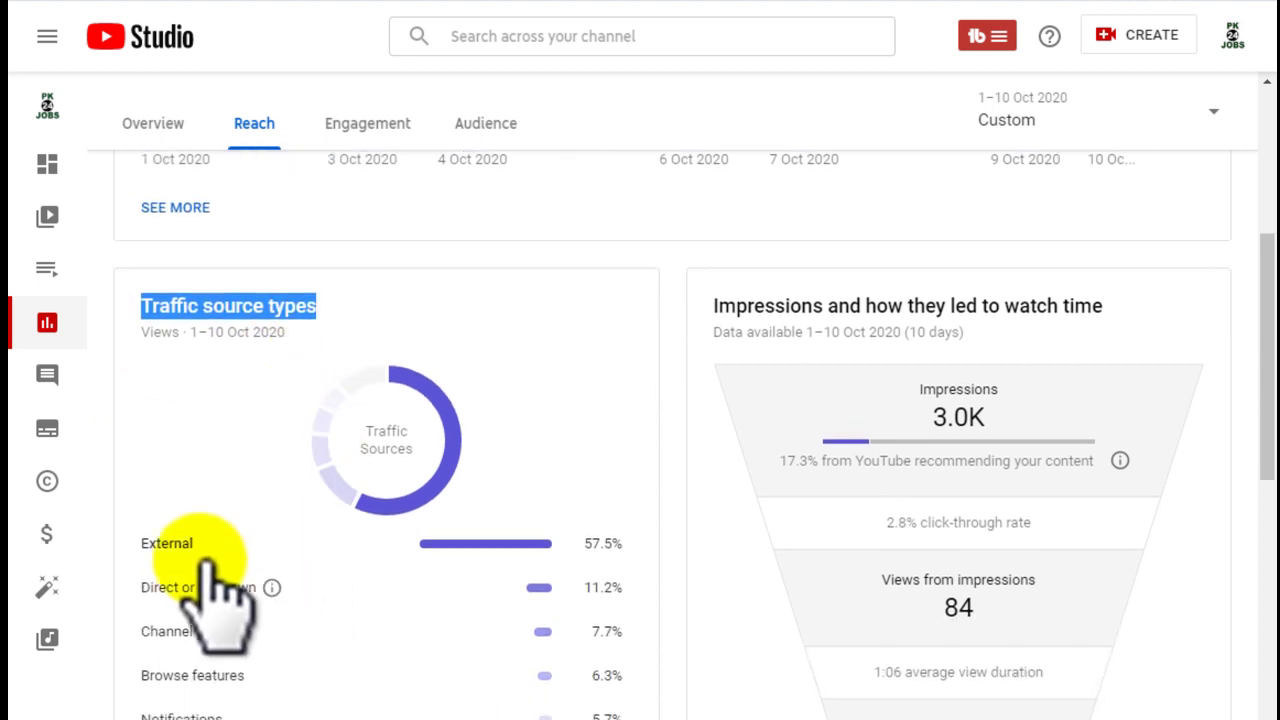
pyautogui.moveTo(152, 545)
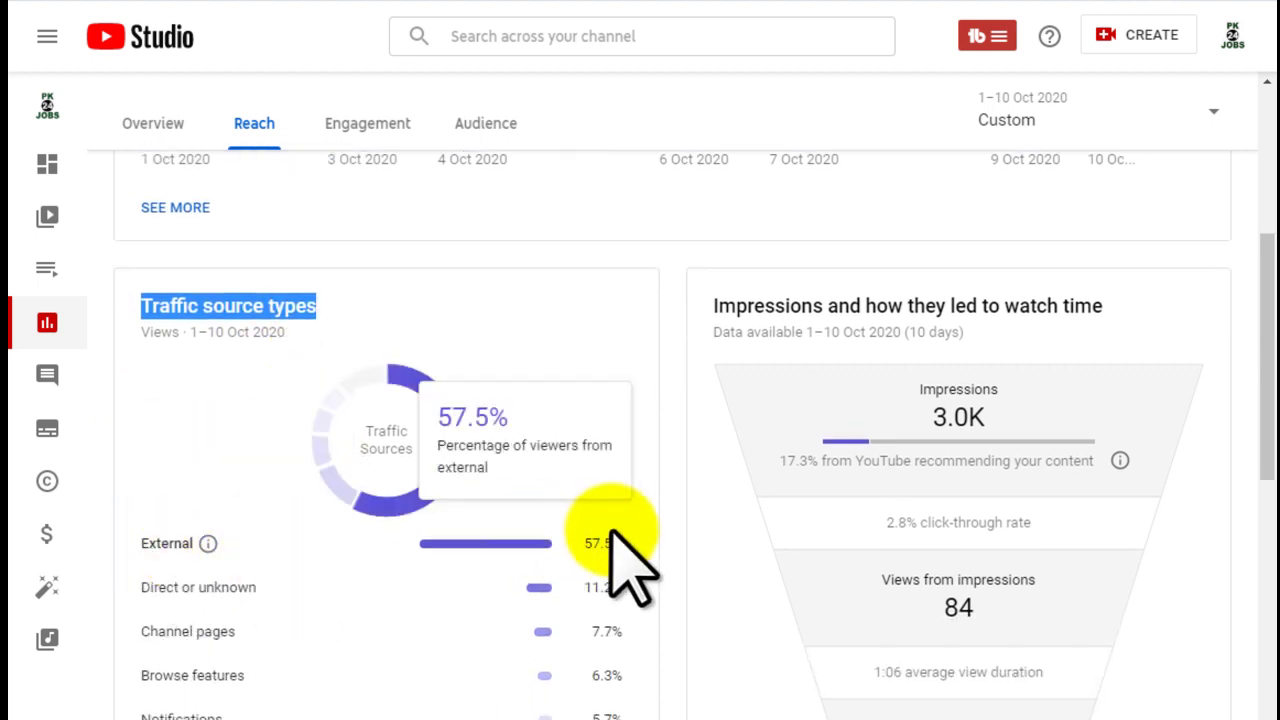
pyautogui.moveTo(186, 578)
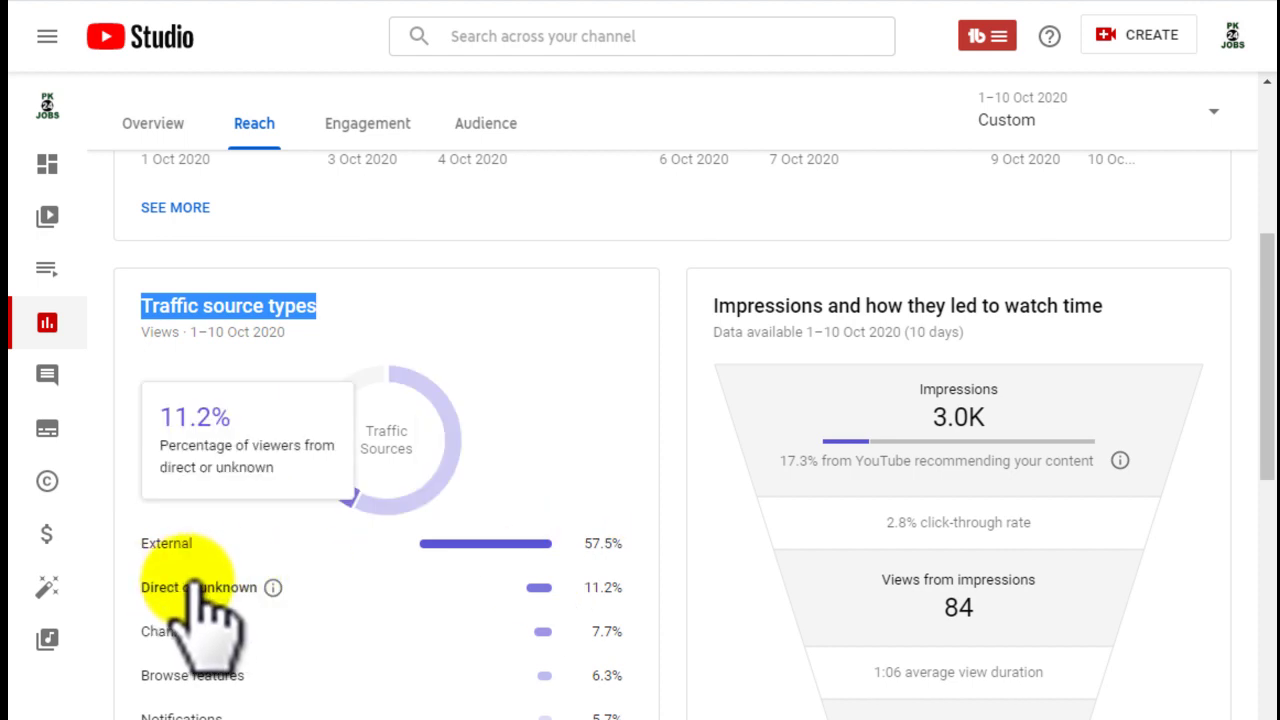
pyautogui.moveTo(163, 635)
pyautogui.scroll(-1, 400, 625)
pyautogui.scroll(-1, 398, 612)
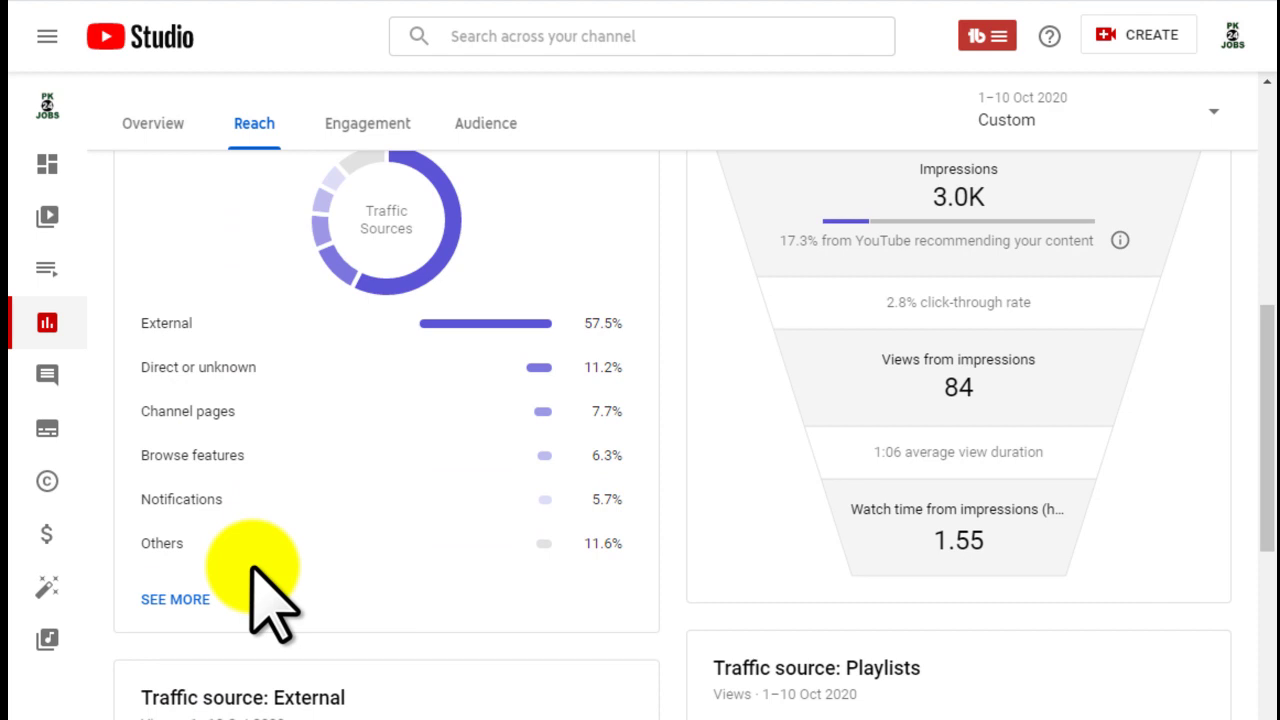
# Review the individual traffic source reports for External, Playlists, YouTube search and Suggested videos
pyautogui.scroll(-3, 286, 614)
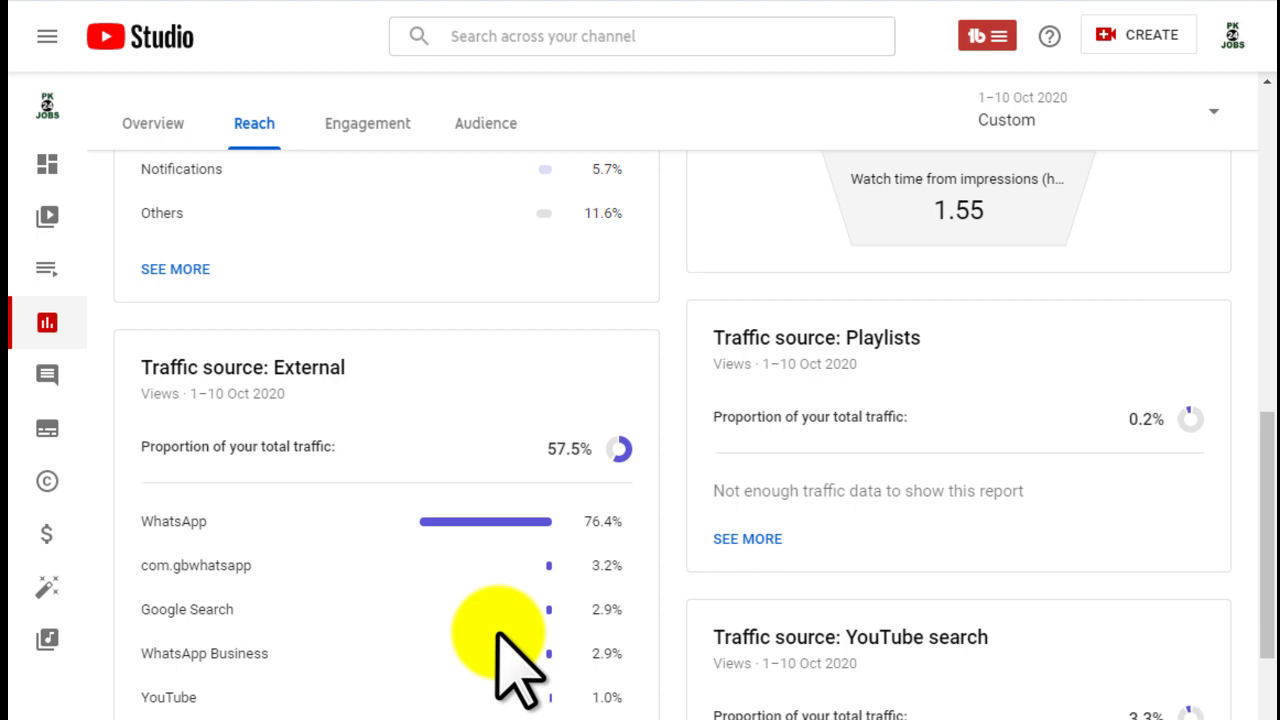
pyautogui.scroll(-2, 510, 660)
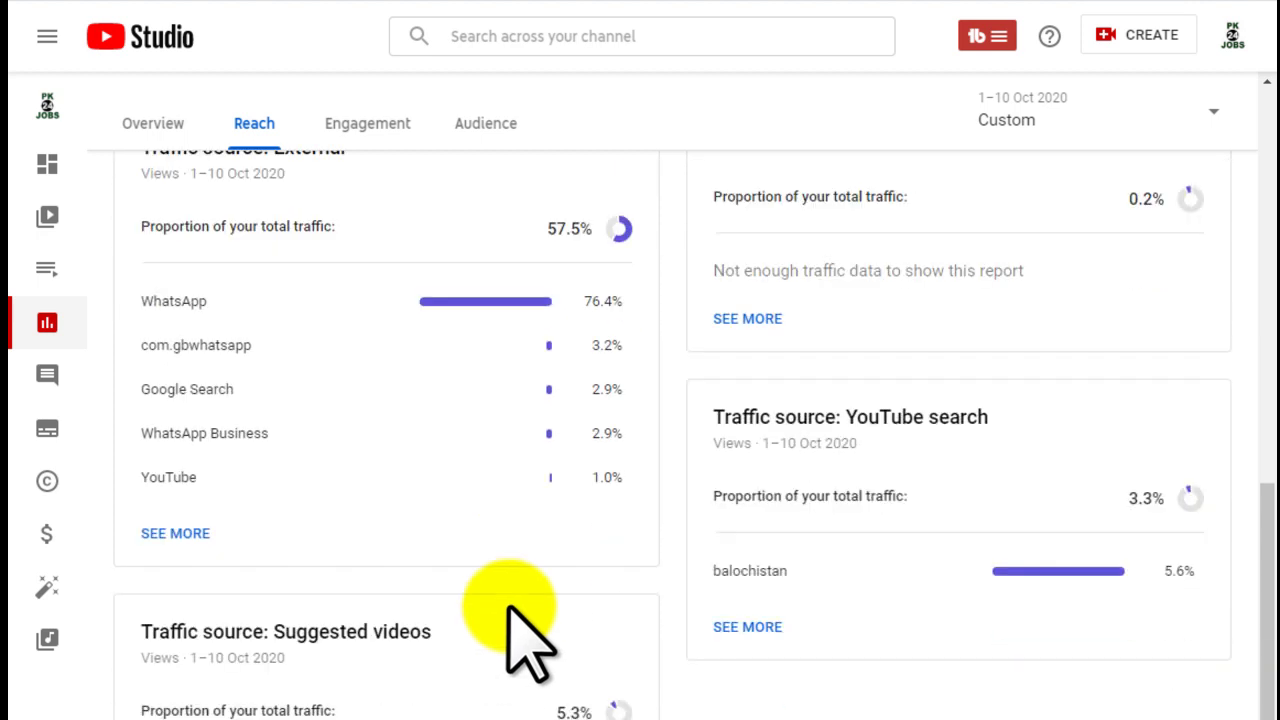
pyautogui.scroll(-2, 525, 640)
pyautogui.moveTo(246, 434)
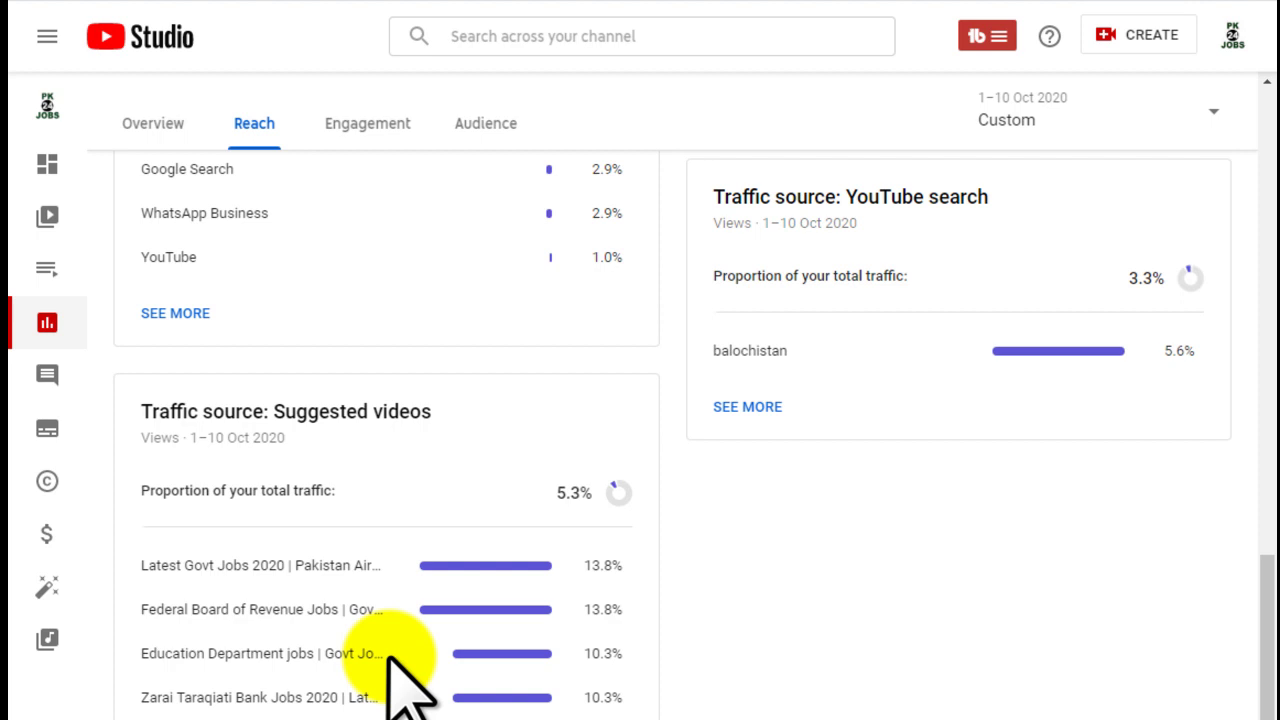
pyautogui.scroll(5, 700, 680)
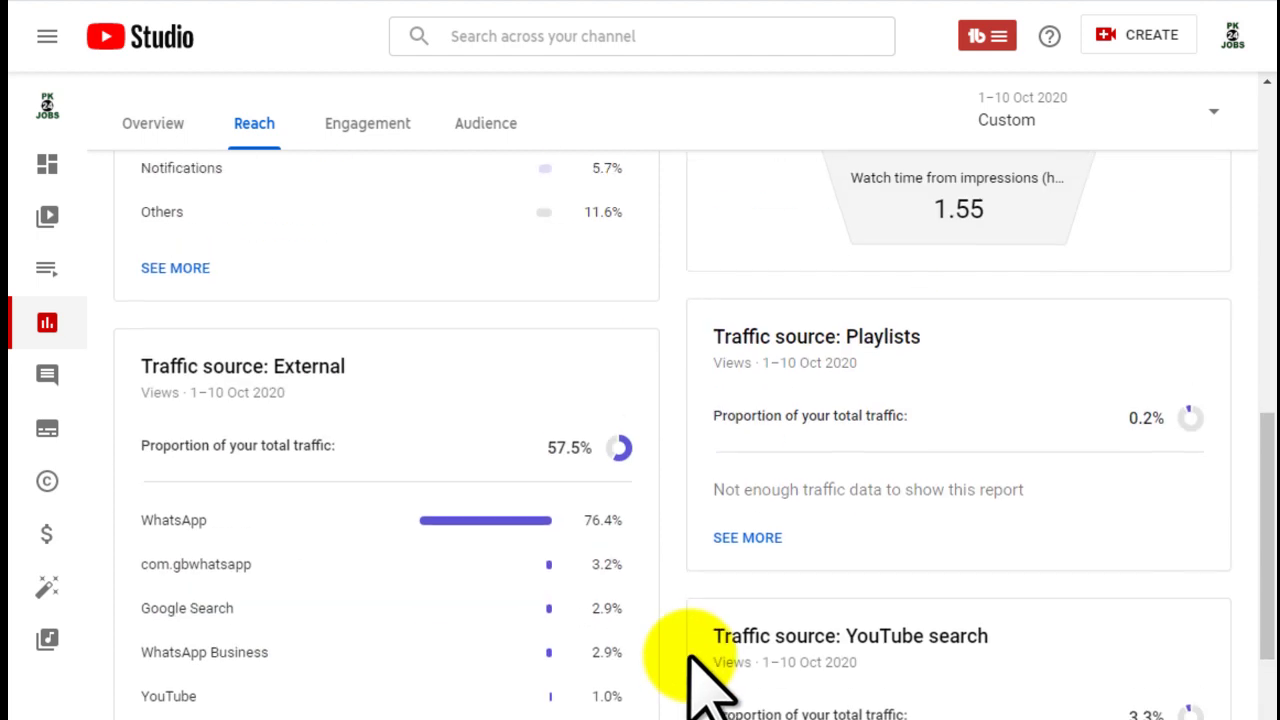
pyautogui.scroll(5, 690, 660)
pyautogui.scroll(2, 700, 680)
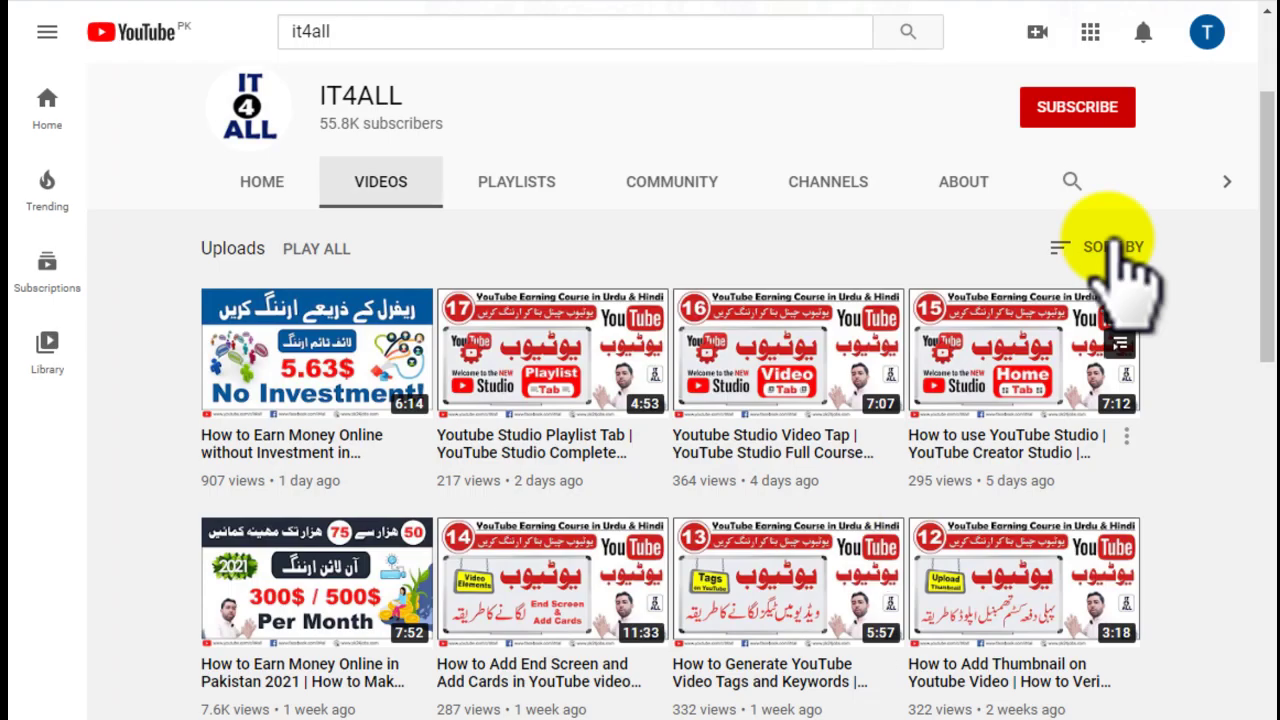
# On the IT4ALL YouTube channel page, subscribe to the channel and turn on all notifications
pyautogui.click(1115, 106)
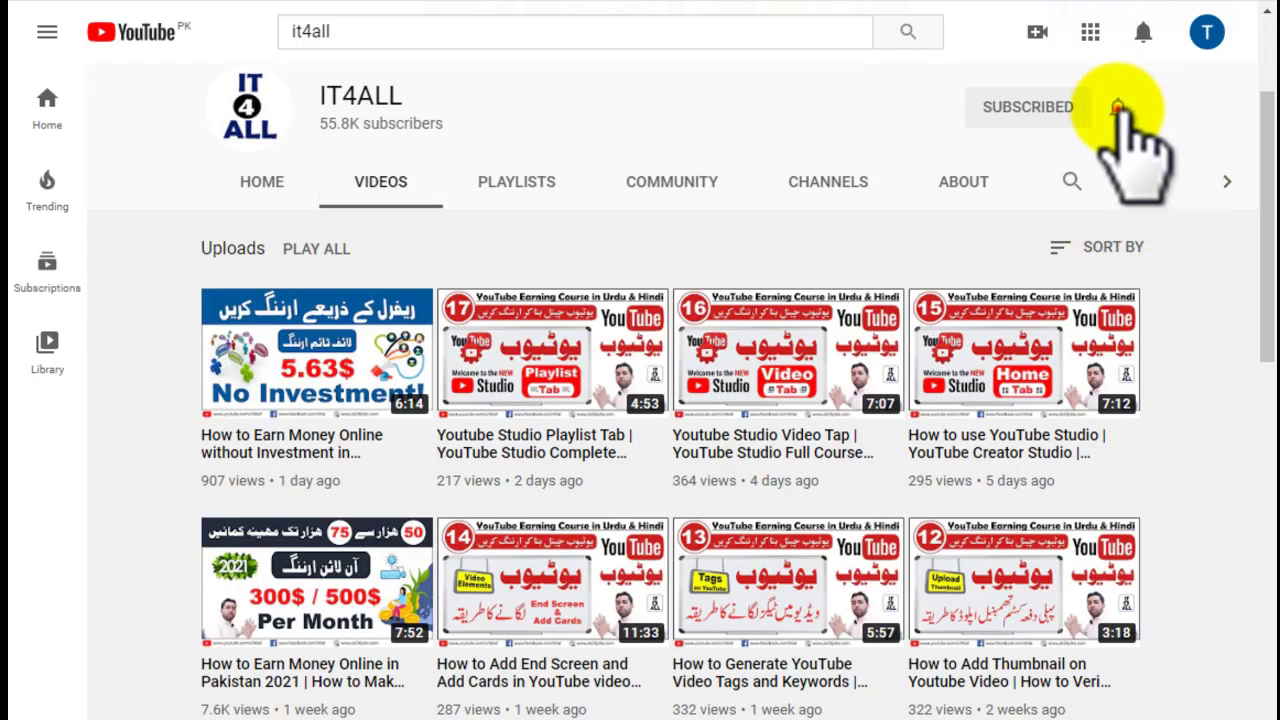
pyautogui.click(1118, 106)
pyautogui.click(1036, 162)
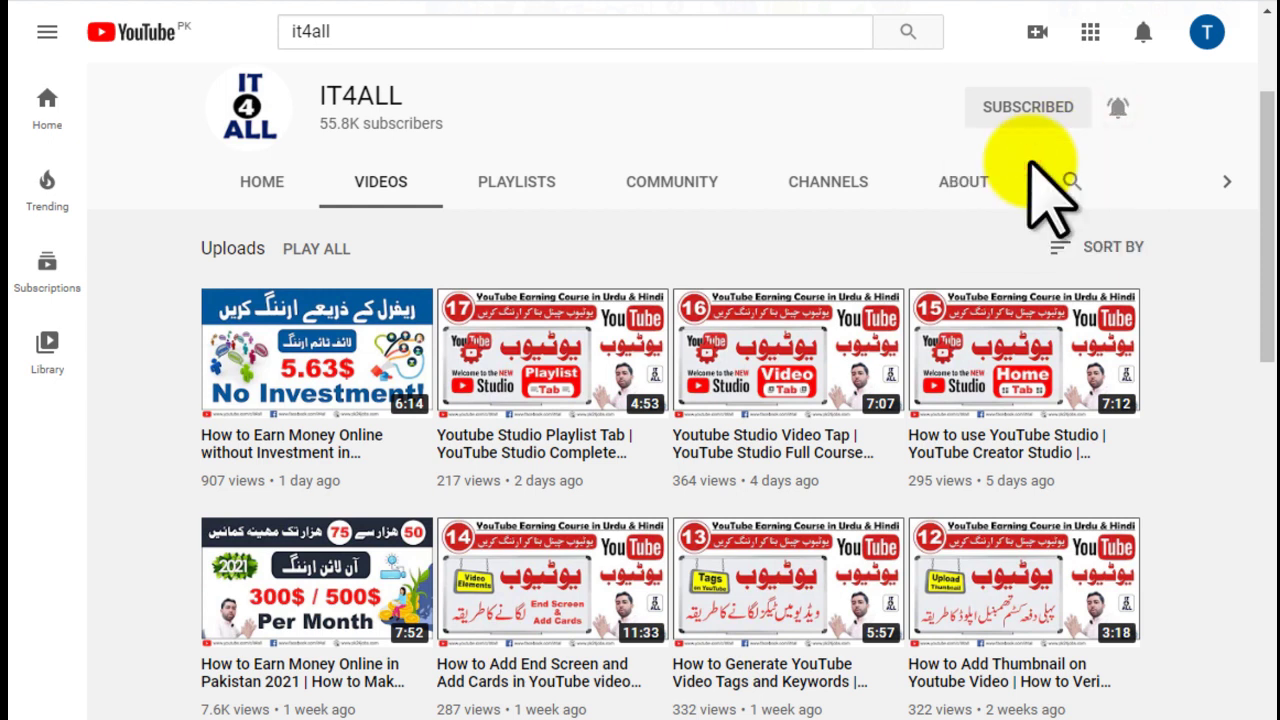